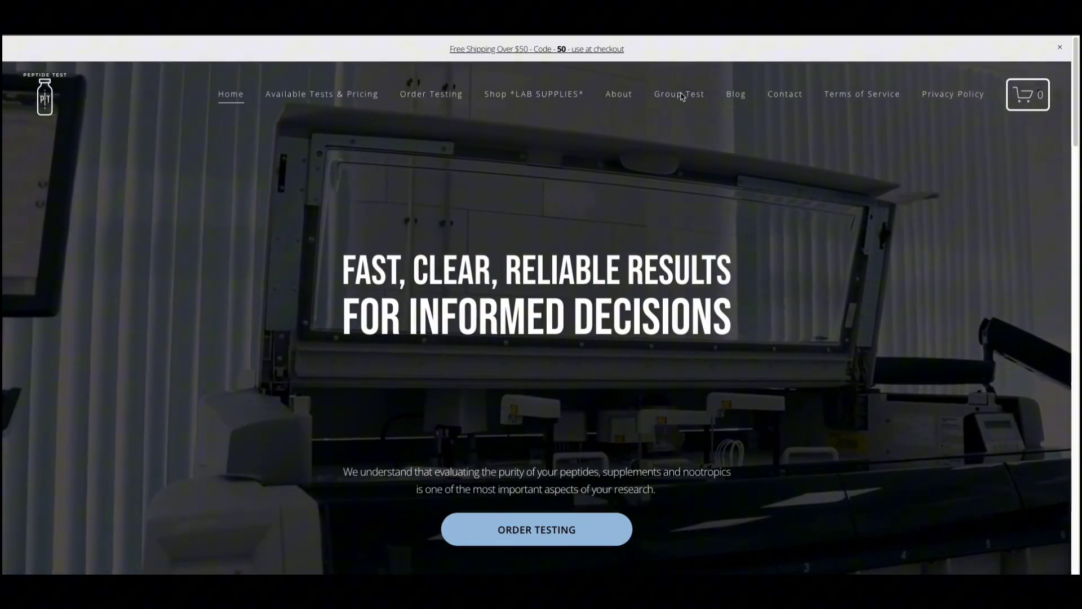
Go to Create New Group Test under the Group Test menu.
{"action": "mouse_move", "coordinate": [681, 96]}
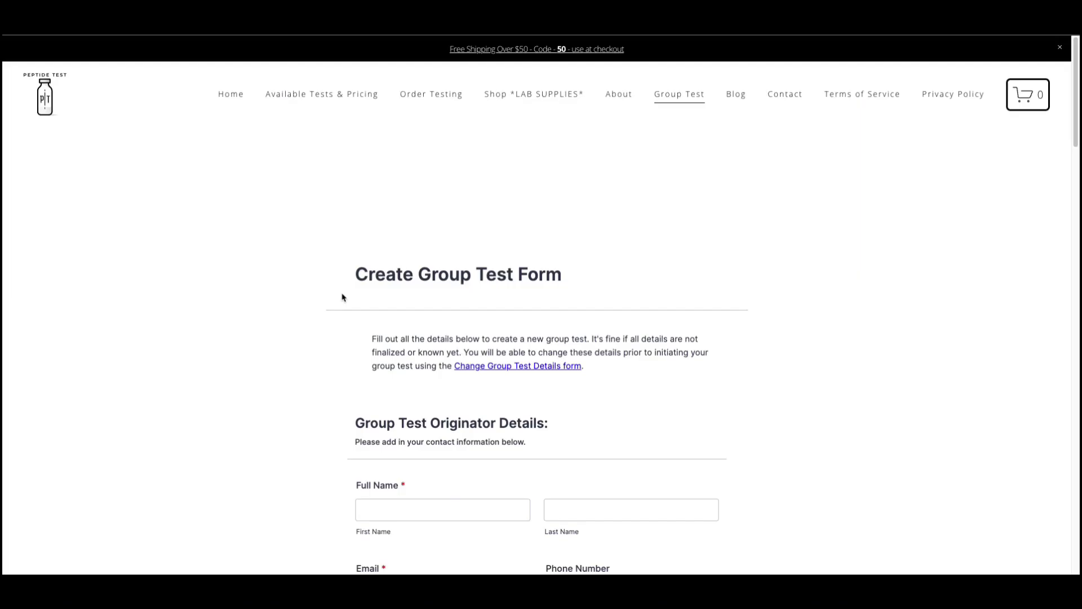
Enter the originator's first and last name, e-mail address and phone number.
{"action": "scroll", "coordinate": [342, 297], "scroll_direction": "down", "scroll_amount": 2}
{"action": "left_click", "coordinate": [442, 382]}
{"action": "type", "text": "John"}
{"action": "key", "text": "Tab"}
{"action": "type", "text": "Smith"}
{"action": "key", "text": "Tab"}
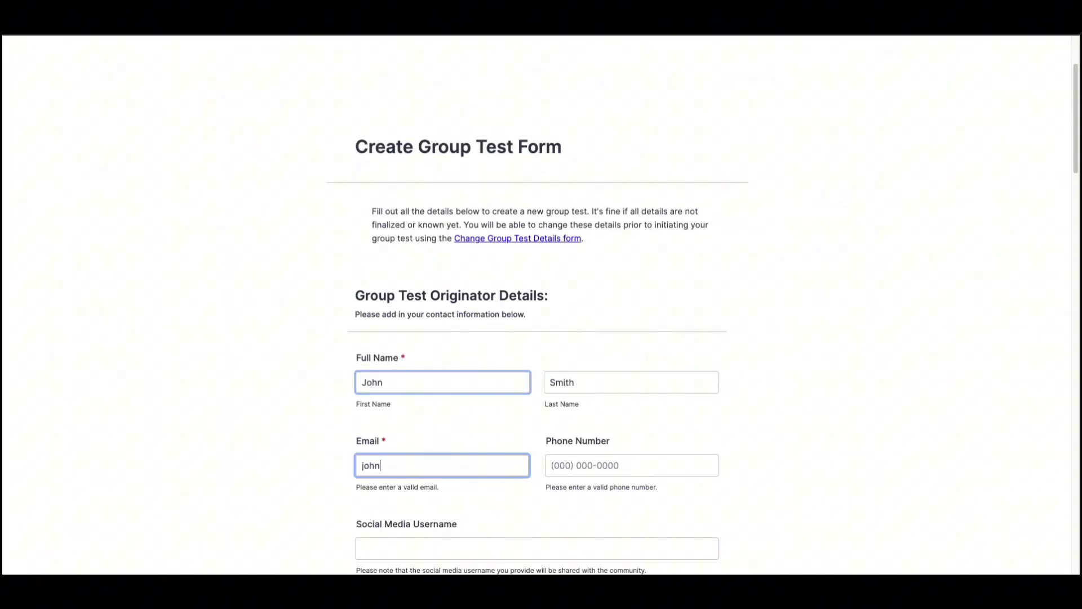
{"action": "key", "text": "Tab"}
{"action": "type", "text": "1234567890"}
Enter the originator's social media username, fixing a typo, and bring up the Platform choices.
{"action": "scroll", "coordinate": [513, 342], "scroll_direction": "down", "scroll_amount": 3}
{"action": "left_click", "coordinate": [513, 341]}
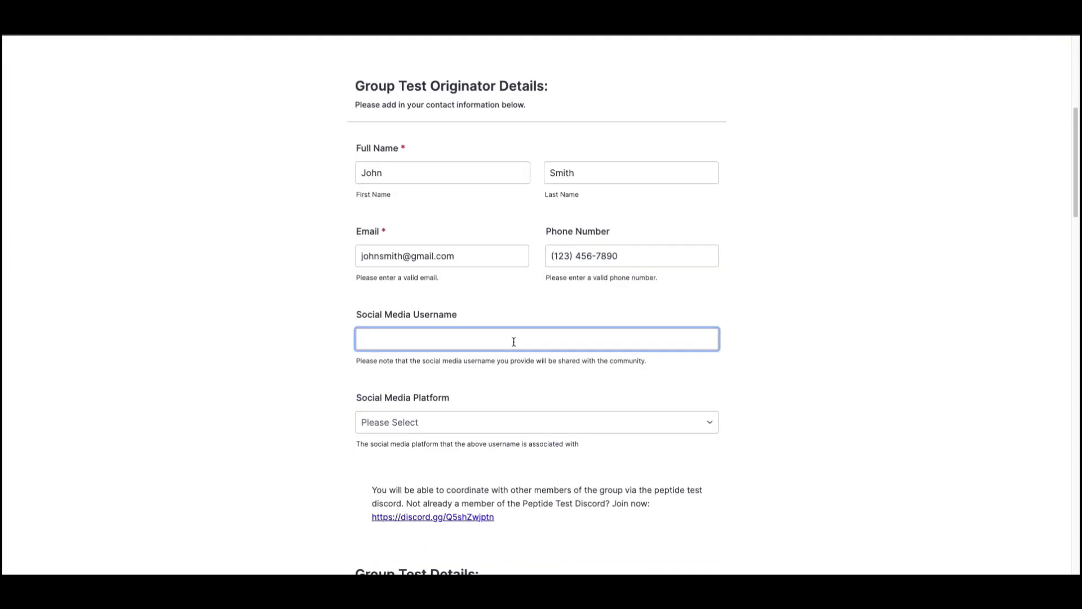
{"action": "type", "text": "john"}
{"action": "type", "text": "sn"}
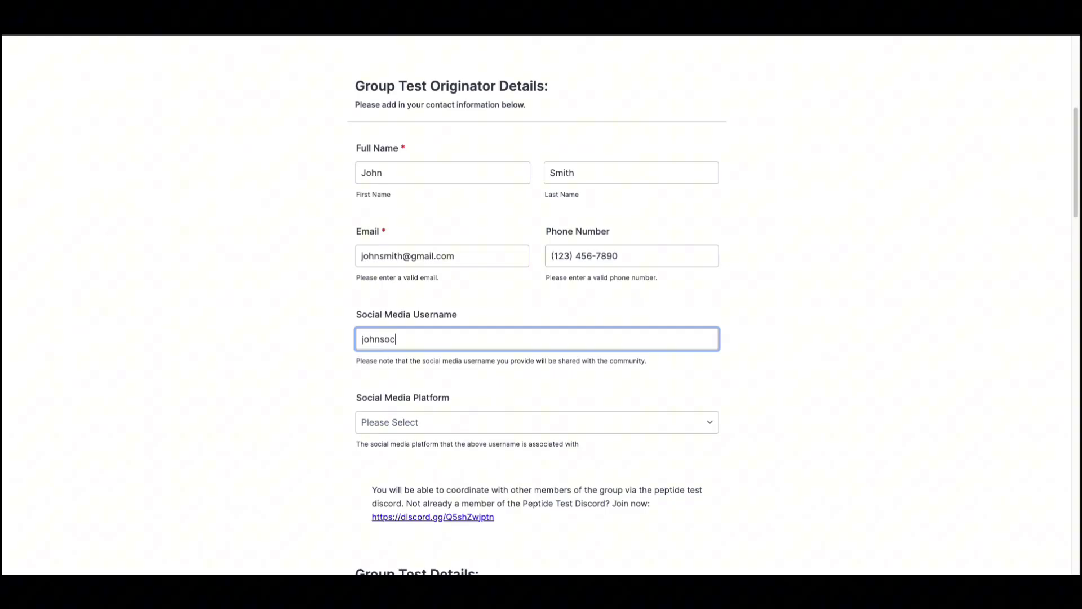
{"action": "key", "text": "BackSpace"}
{"action": "type", "text": "mith"}
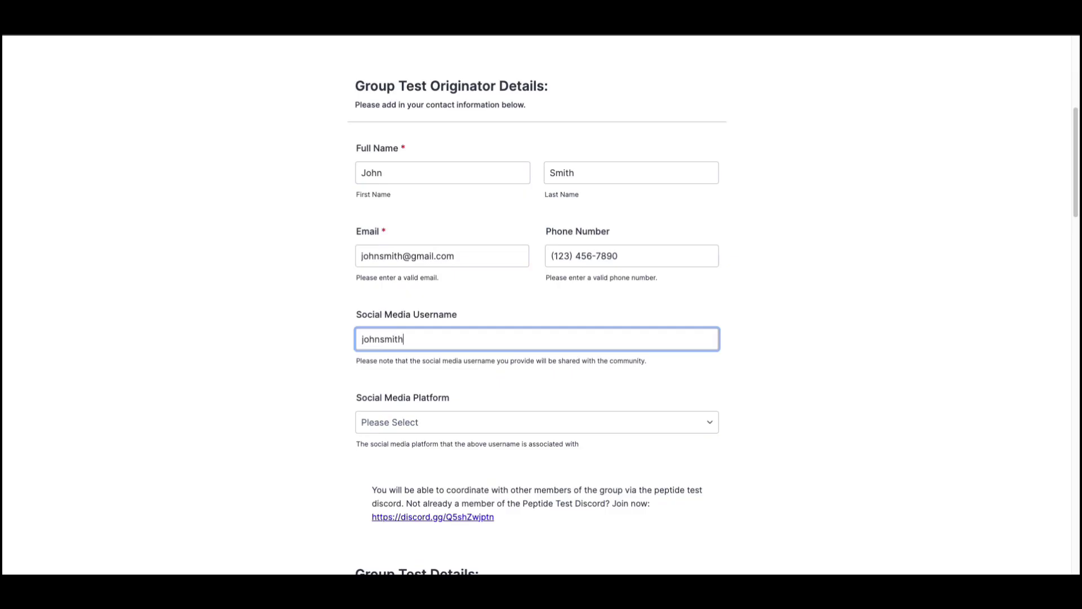
{"action": "key", "text": "Tab"}
{"action": "key", "text": "space"}
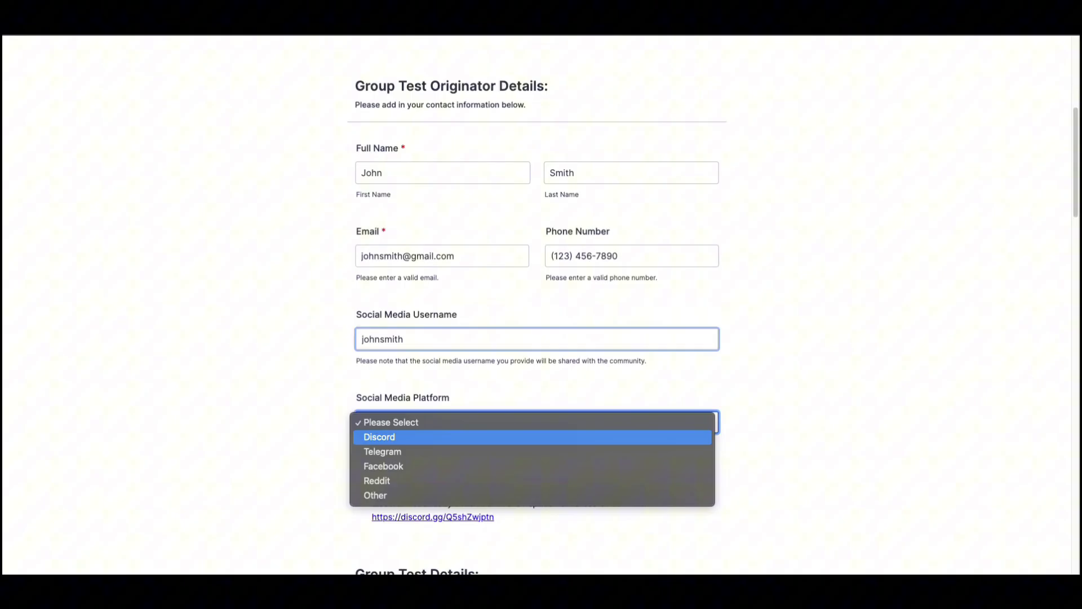
Choose Discord as platform, Semaglutide as compound, and enter manufacturer N/A.
{"action": "left_click", "coordinate": [426, 437]}
{"action": "scroll", "coordinate": [316, 321], "scroll_direction": "down", "scroll_amount": 6}
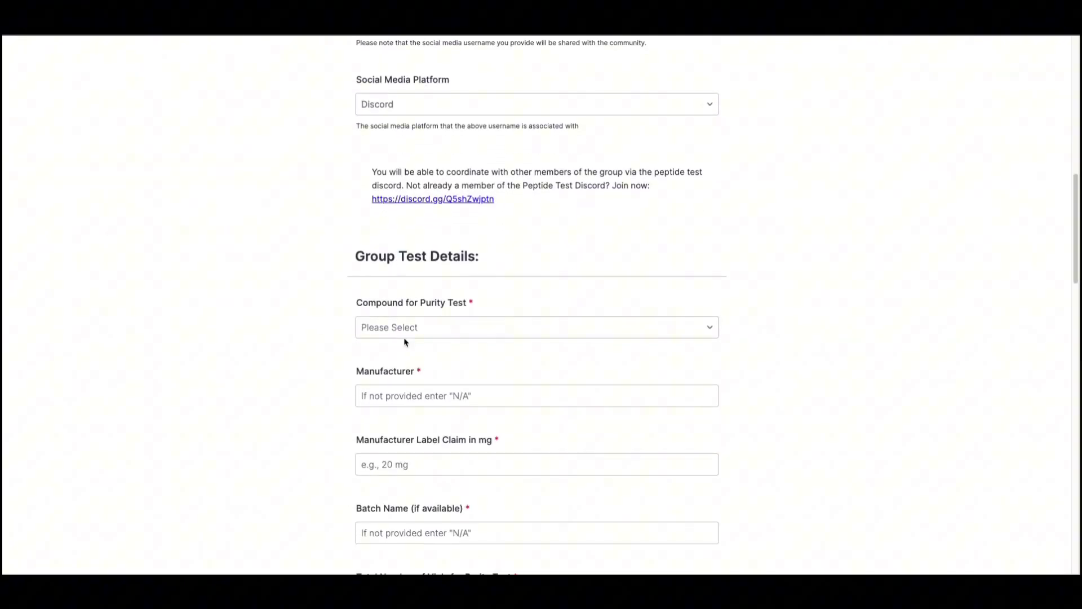
{"action": "left_click", "coordinate": [405, 332]}
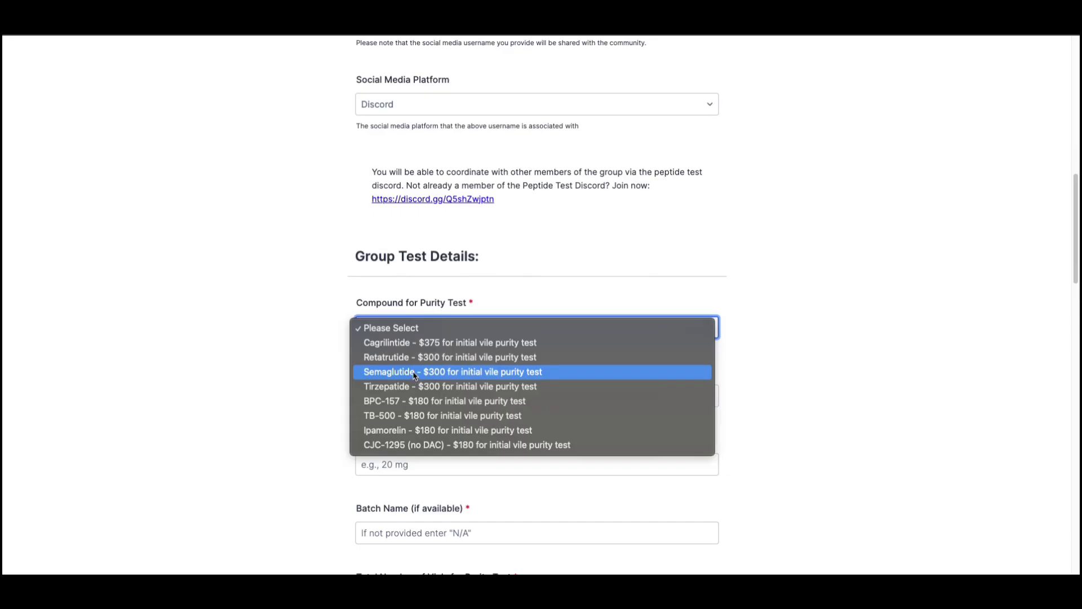
{"action": "left_click", "coordinate": [414, 372]}
{"action": "left_click", "coordinate": [372, 394]}
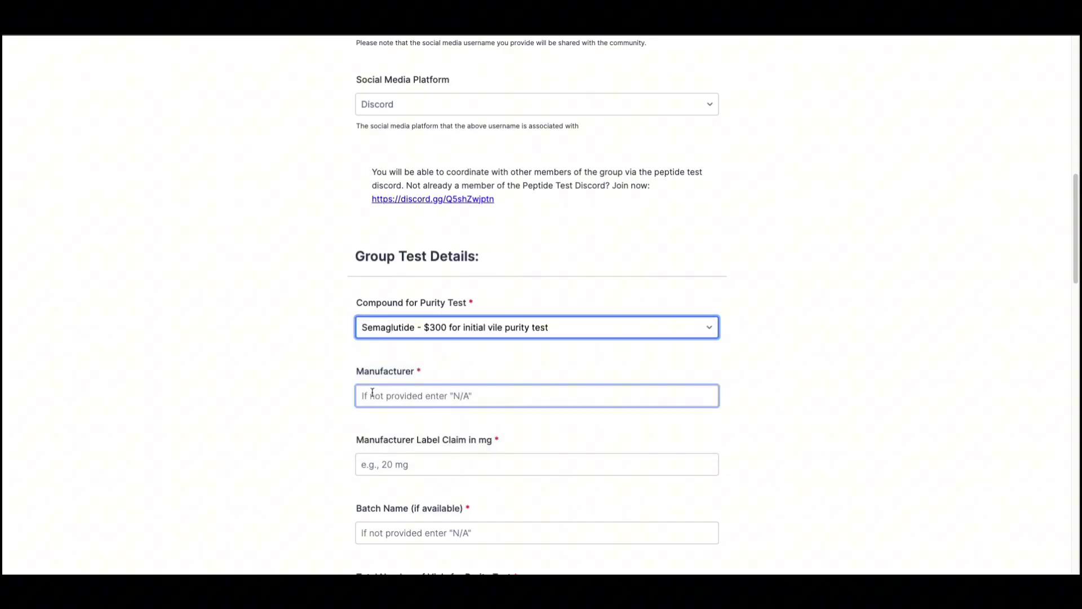
{"action": "left_click", "coordinate": [372, 394]}
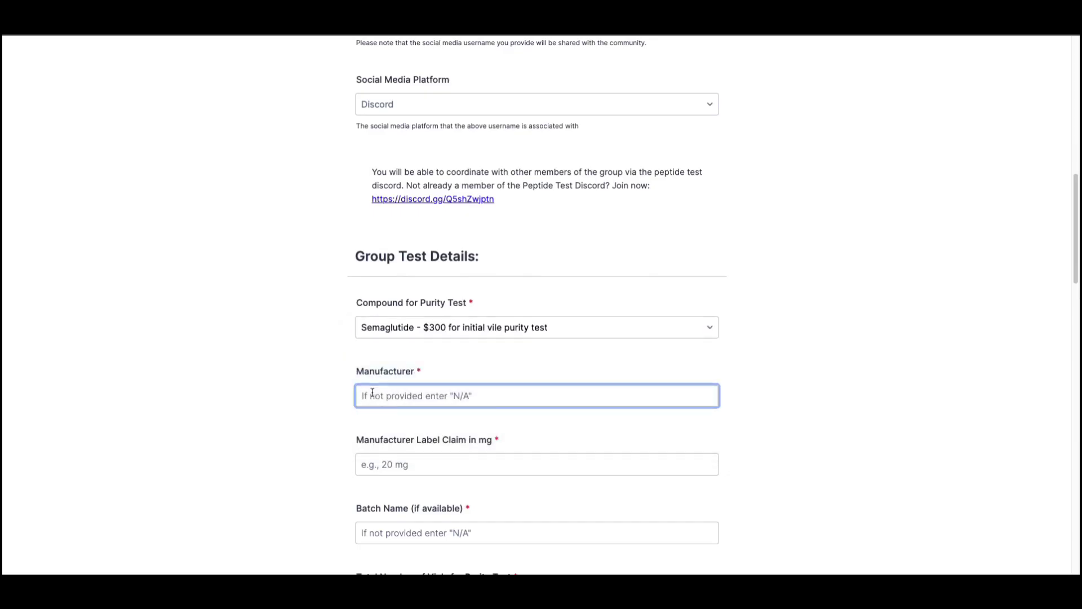
{"action": "type", "text": "N/A"}
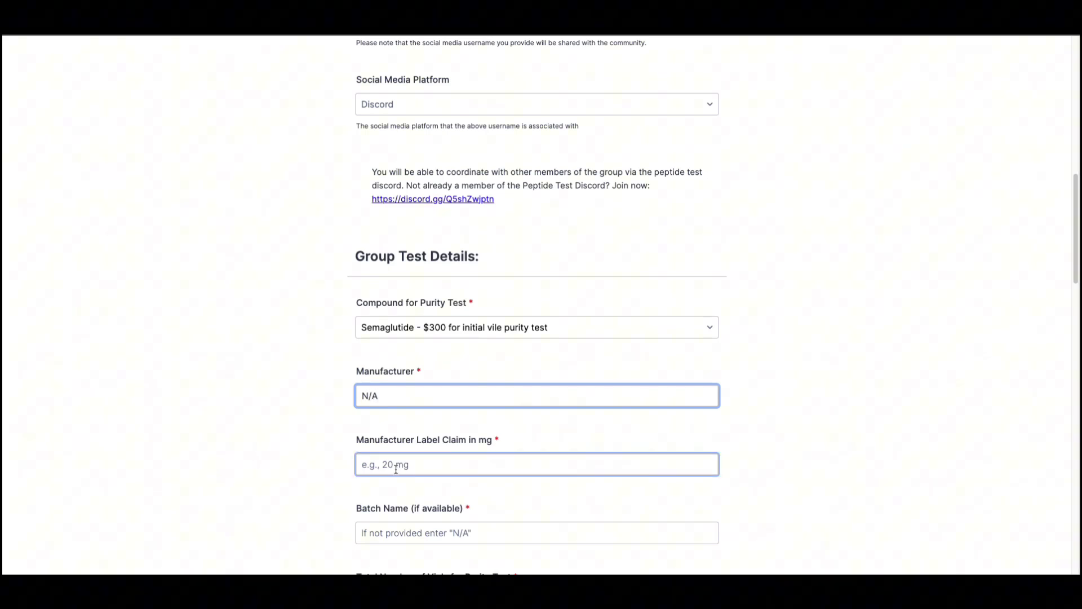
Enter a 20mg label claim and batch name N/A.
{"action": "left_click", "coordinate": [316, 452]}
{"action": "scroll", "coordinate": [317, 452], "scroll_direction": "down", "scroll_amount": 2}
{"action": "left_click", "coordinate": [394, 376]}
{"action": "type", "text": "20"}
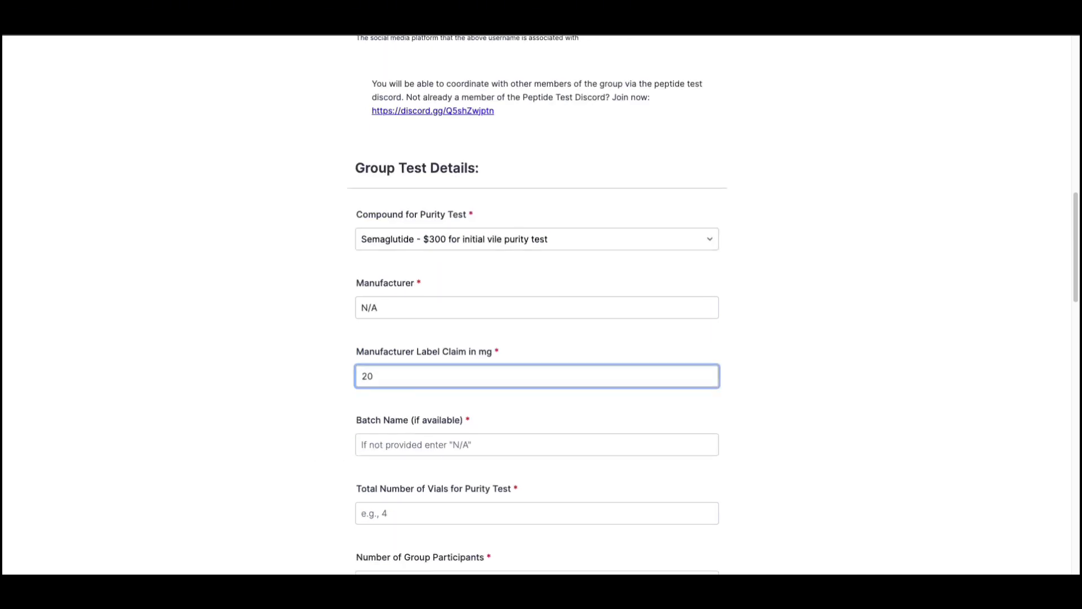
{"action": "type", "text": "mg"}
{"action": "left_click", "coordinate": [449, 441]}
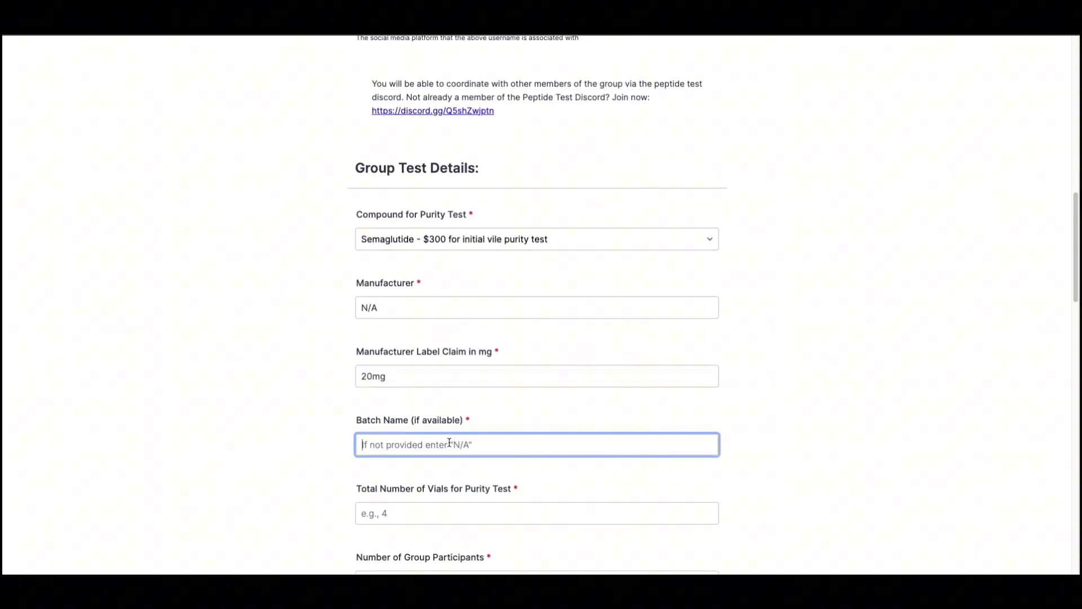
{"action": "type", "text": "N/"}
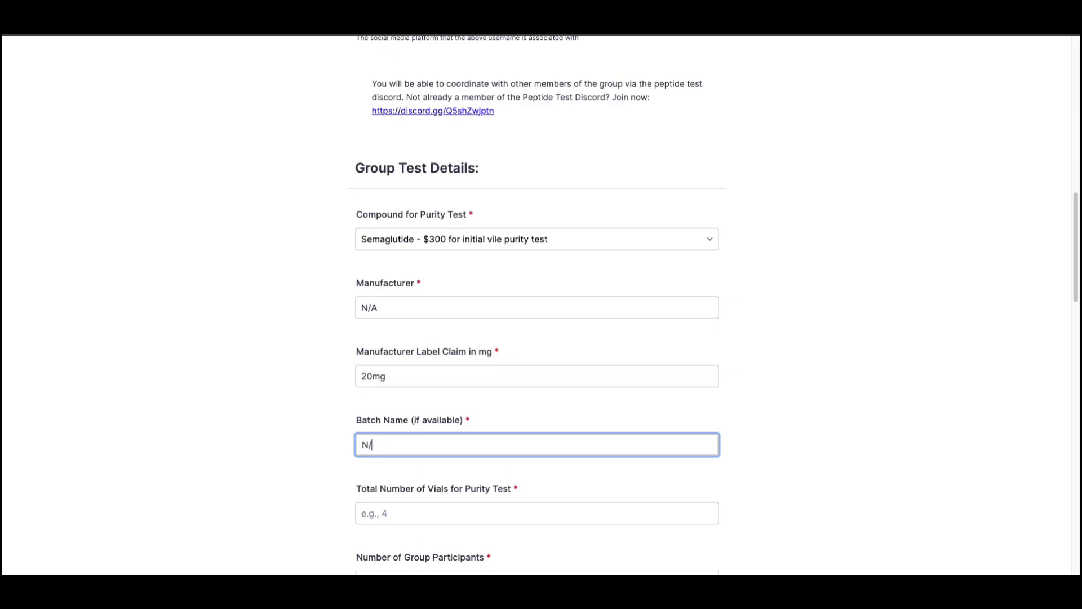
{"action": "type", "text": "A"}
Set 4 vials, non-differentiated random vial results, and 4 group participants.
{"action": "scroll", "coordinate": [350, 507], "scroll_direction": "down", "scroll_amount": 2}
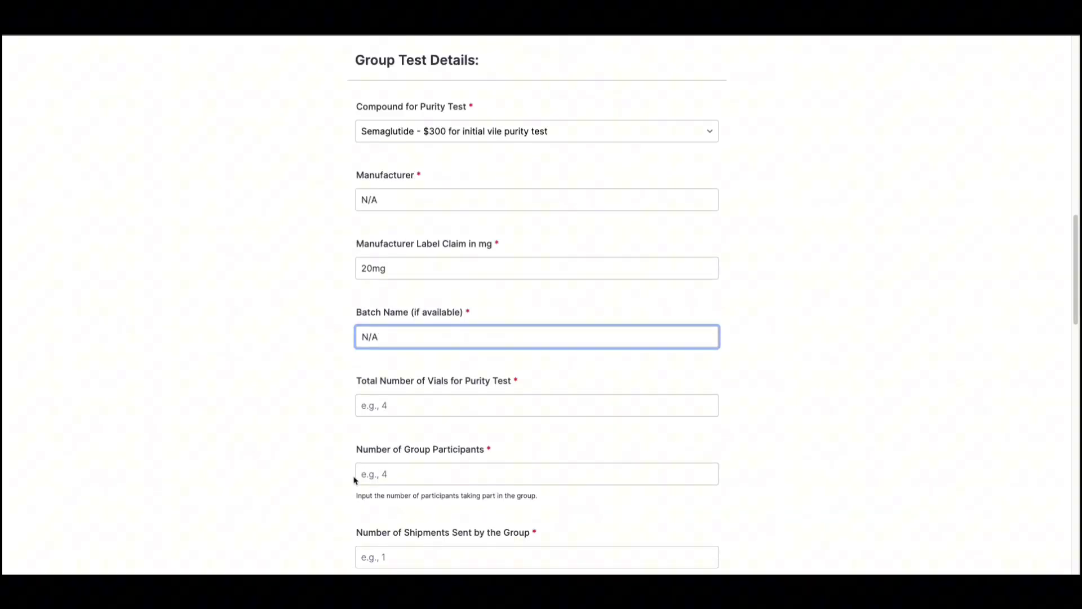
{"action": "left_click", "coordinate": [355, 480]}
{"action": "scroll", "coordinate": [355, 479], "scroll_direction": "down", "scroll_amount": 2}
{"action": "left_click", "coordinate": [443, 308]}
{"action": "type", "text": "4"}
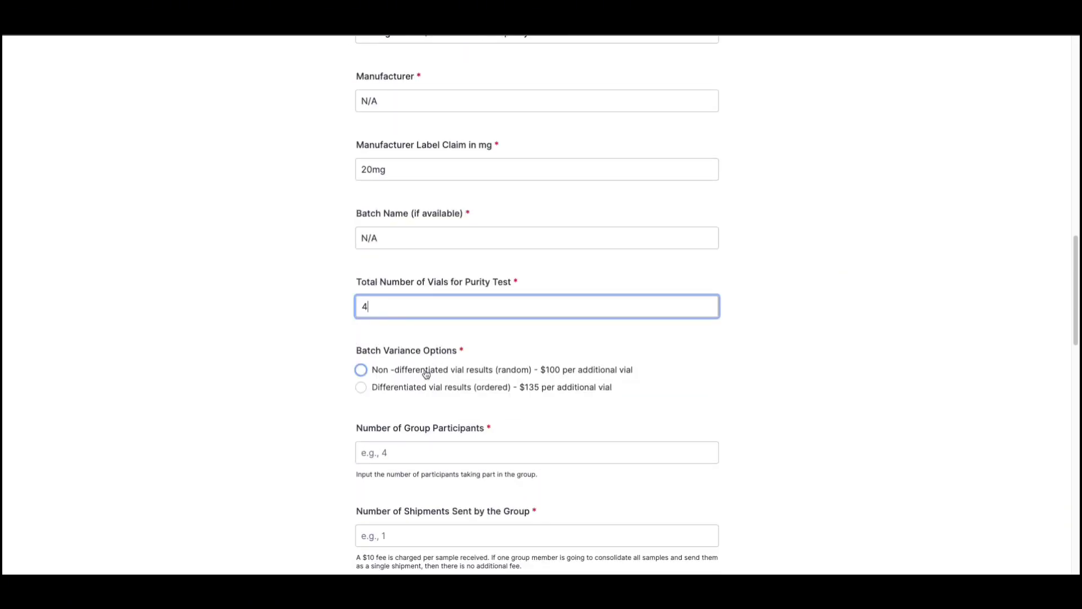
{"action": "left_click", "coordinate": [443, 333]}
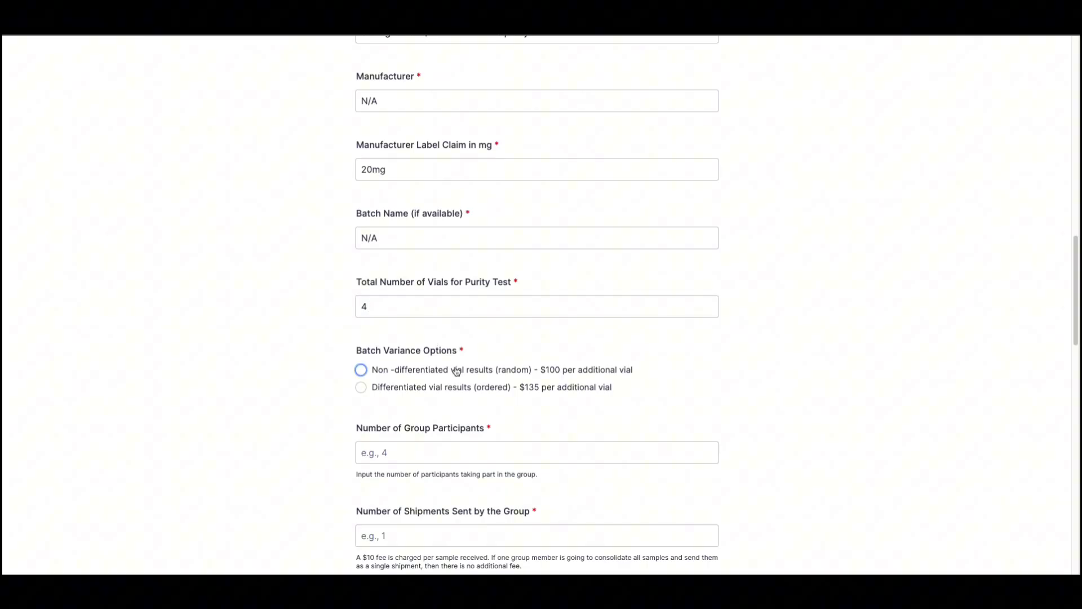
{"action": "left_click", "coordinate": [456, 370]}
{"action": "left_click", "coordinate": [410, 454]}
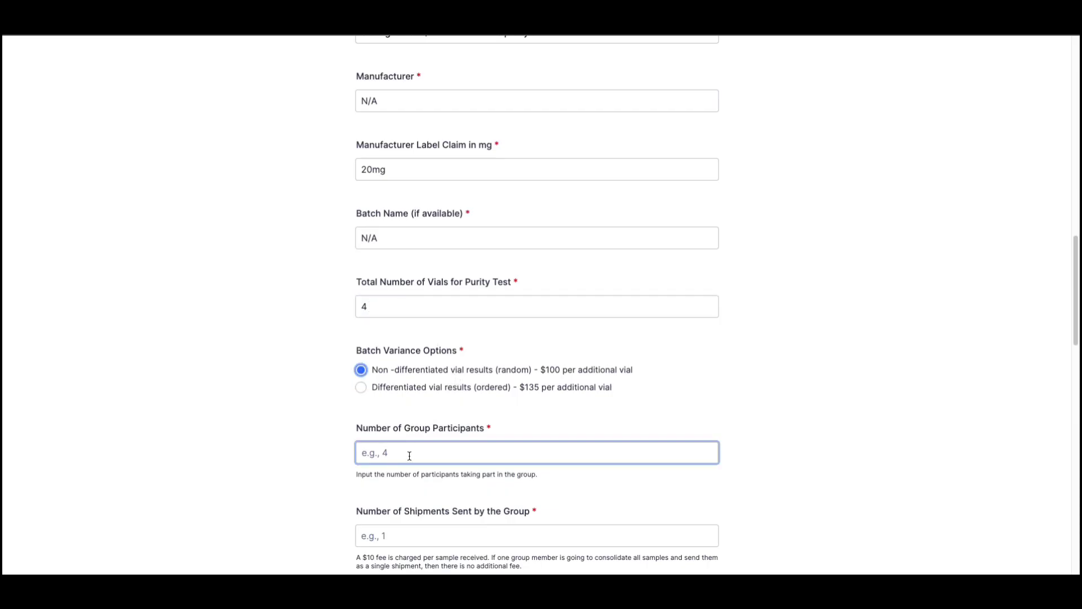
{"action": "type", "text": "4"}
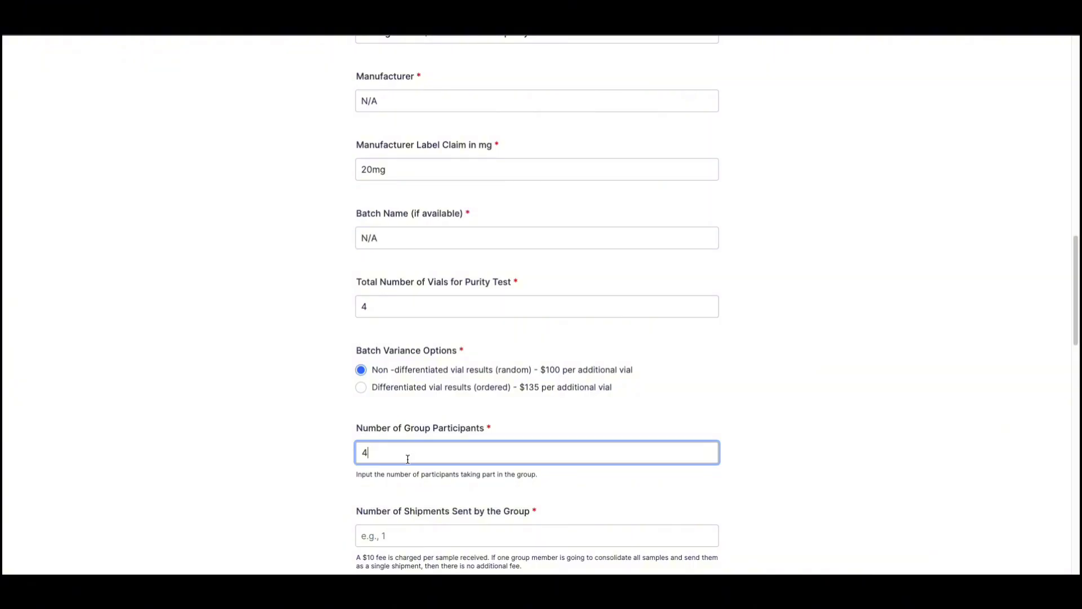
{"action": "left_click", "coordinate": [302, 472]}
{"action": "scroll", "coordinate": [302, 472], "scroll_direction": "down", "scroll_amount": 3}
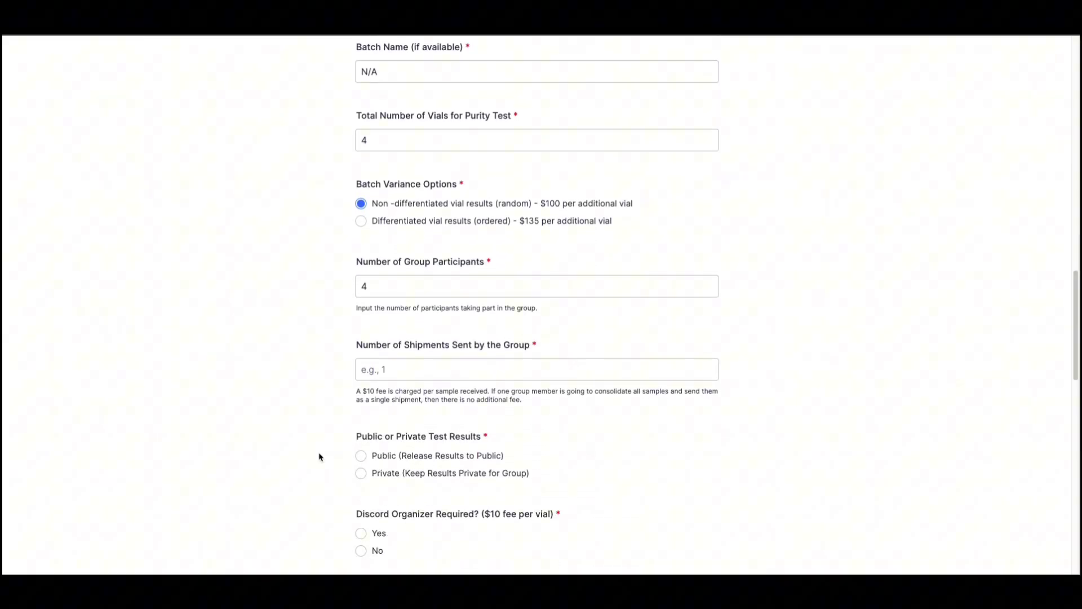
Enter 2 shipments, choose Private test results, and select No for Discord Organizer.
{"action": "left_click", "coordinate": [374, 371]}
{"action": "type", "text": "2"}
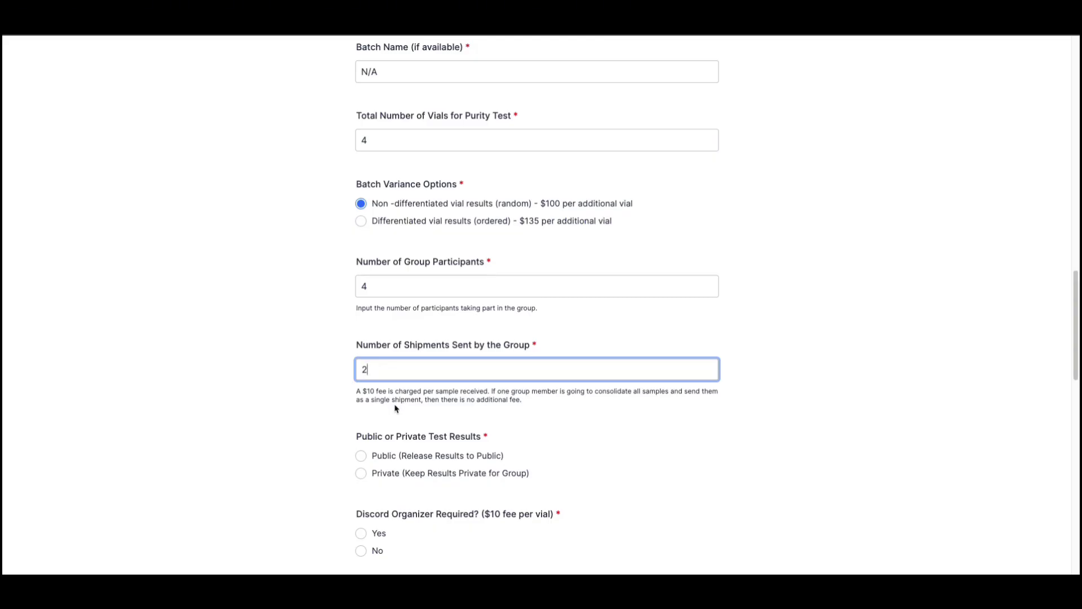
{"action": "scroll", "coordinate": [396, 408], "scroll_direction": "down", "scroll_amount": 1}
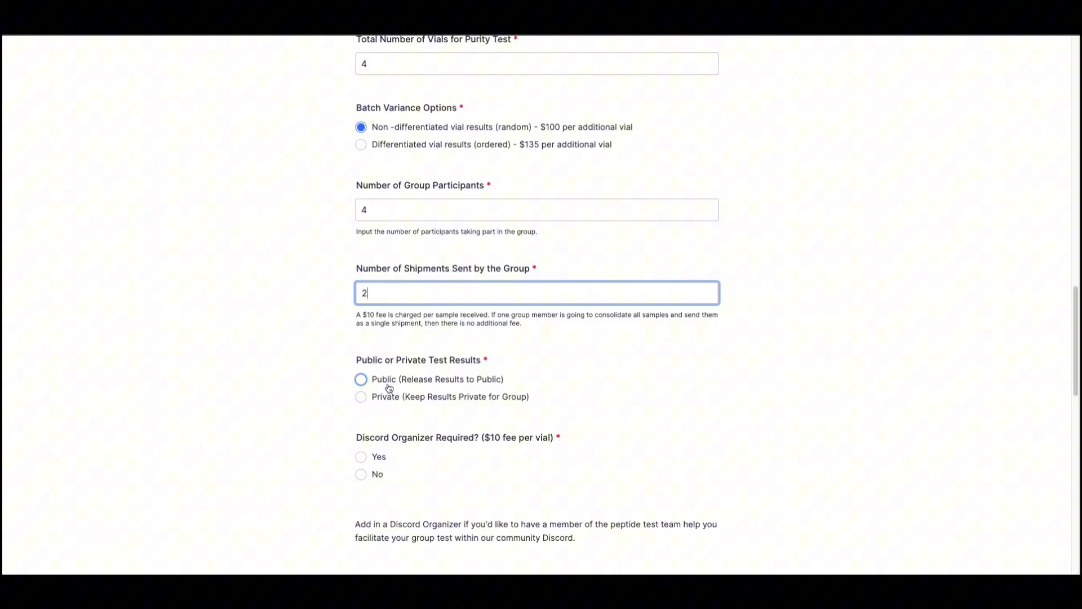
{"action": "left_click", "coordinate": [386, 398]}
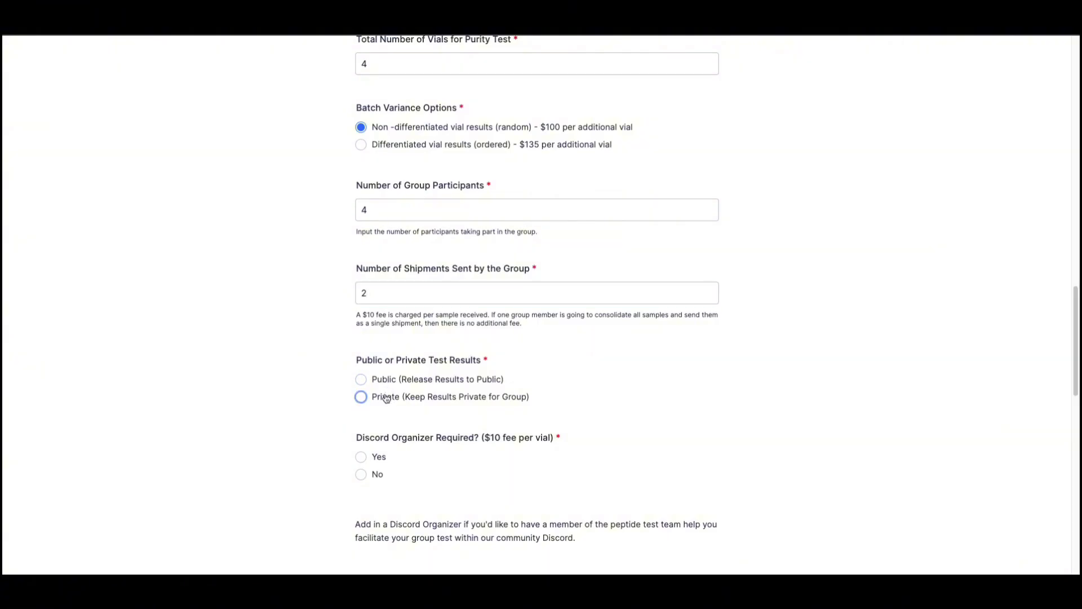
{"action": "scroll", "coordinate": [378, 439], "scroll_direction": "down", "scroll_amount": 1}
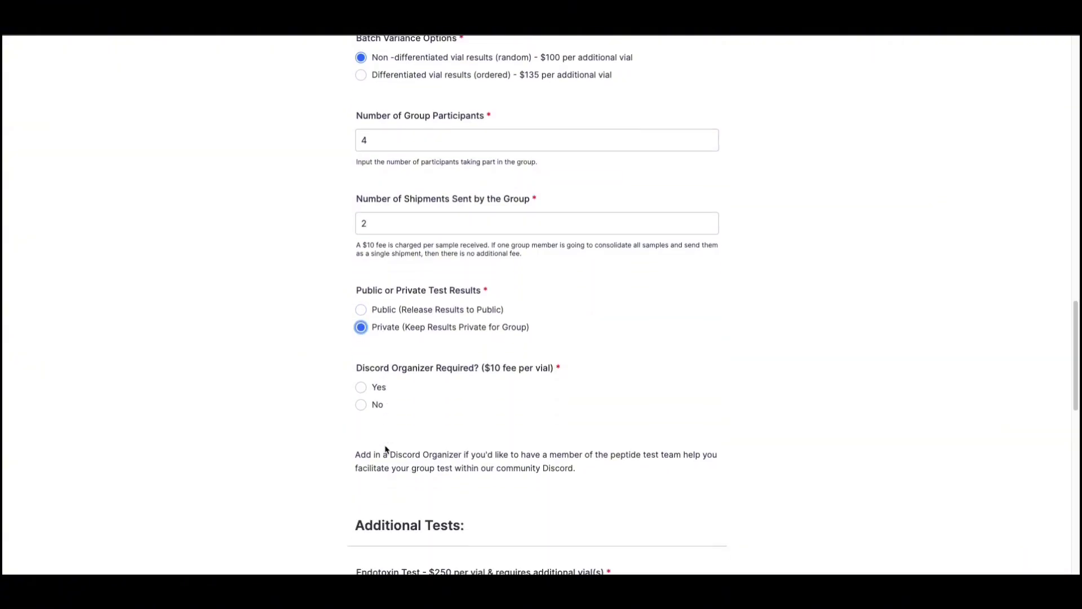
{"action": "left_click", "coordinate": [366, 408]}
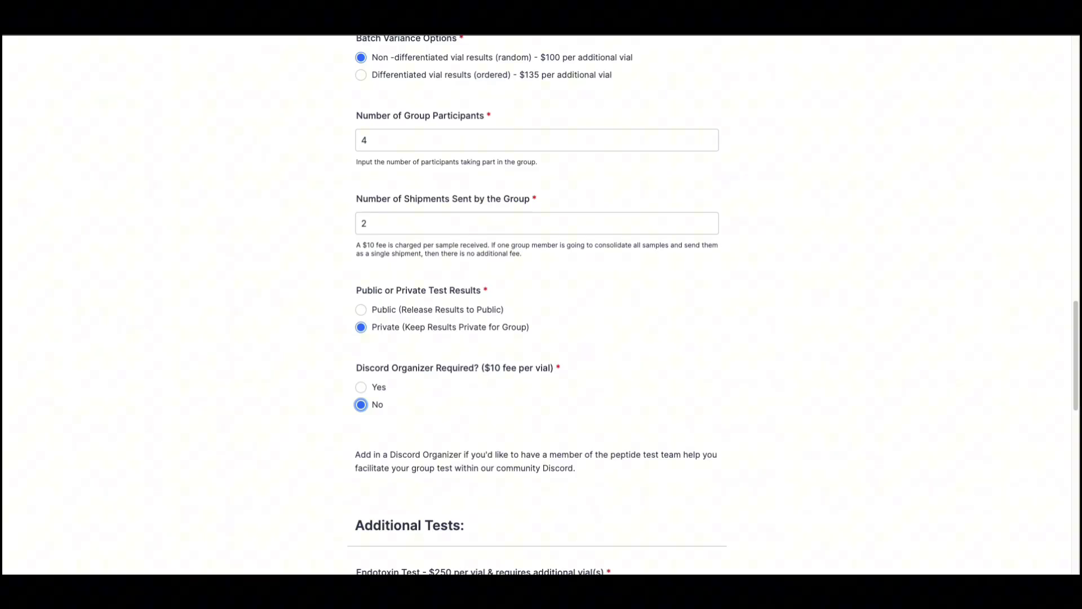
Add the Sterility Test while declining the Endotoxin and Vial Vacuum tests.
{"action": "scroll", "coordinate": [235, 338], "scroll_direction": "down", "scroll_amount": 6}
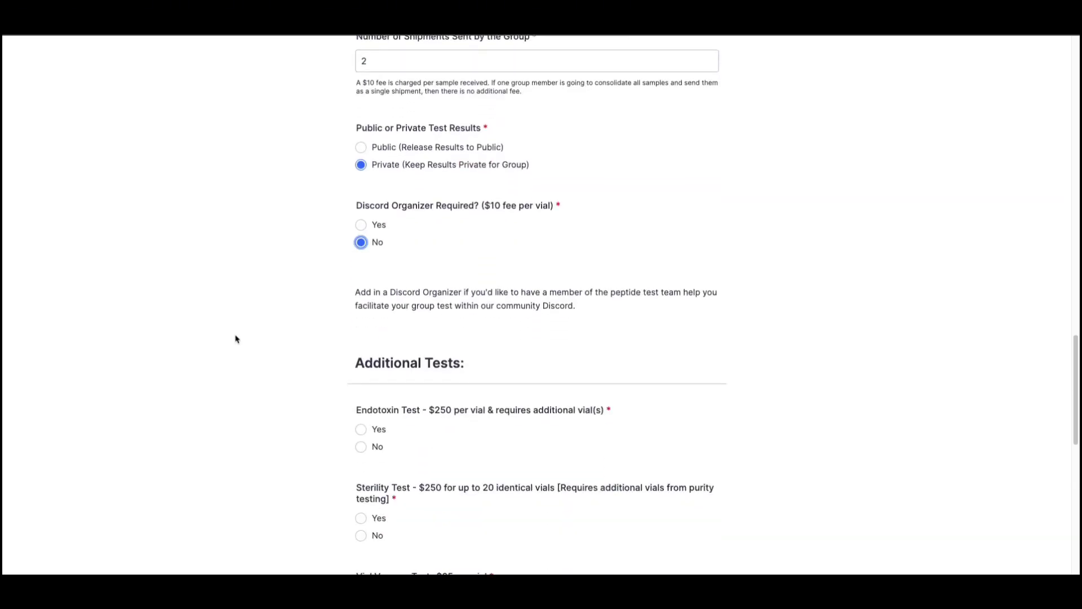
{"action": "left_click", "coordinate": [375, 276]}
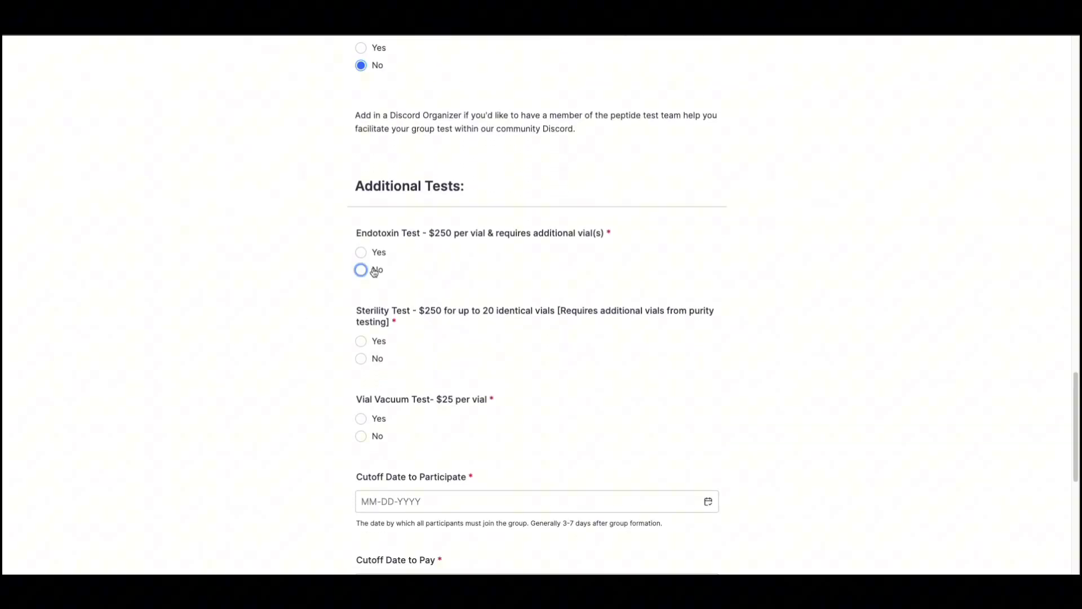
{"action": "left_click", "coordinate": [361, 342]}
{"action": "left_click", "coordinate": [360, 436]}
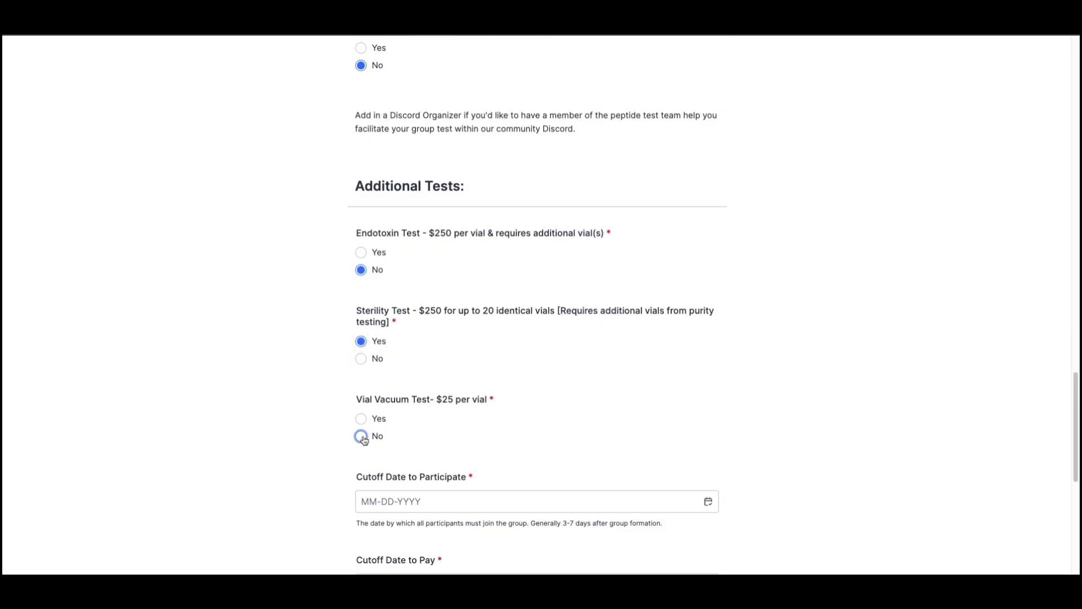
Set cutoffs 01-02-2025 to participate and 01-09-2025 to pay, then submit the $870 test.
{"action": "scroll", "coordinate": [361, 442], "scroll_direction": "down", "scroll_amount": 2}
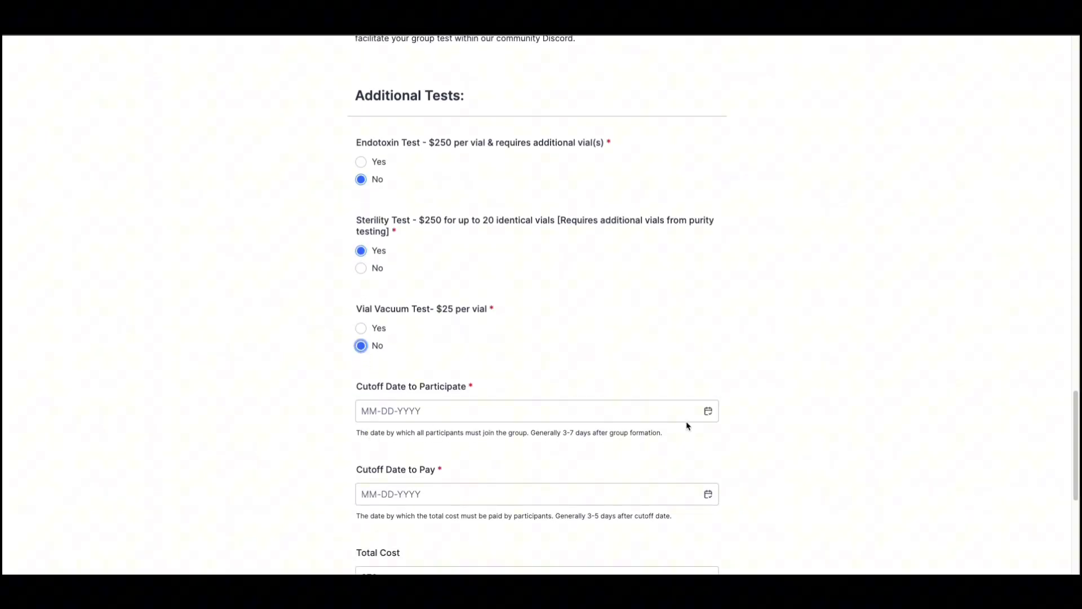
{"action": "left_click", "coordinate": [709, 412]}
{"action": "scroll", "coordinate": [719, 467], "scroll_direction": "down", "scroll_amount": 3}
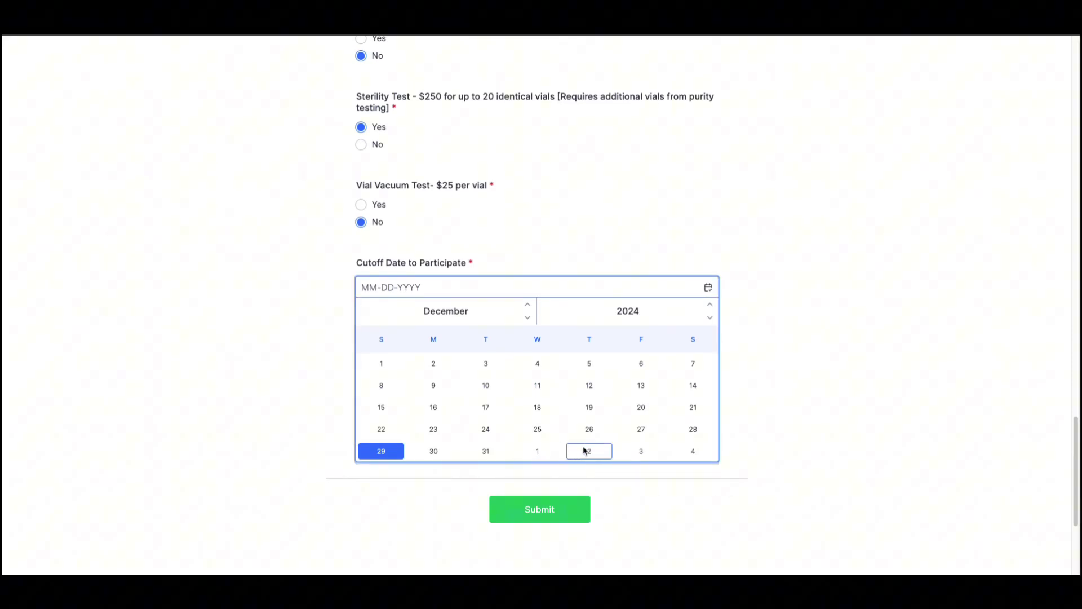
{"action": "left_click", "coordinate": [575, 451]}
{"action": "left_click", "coordinate": [802, 359]}
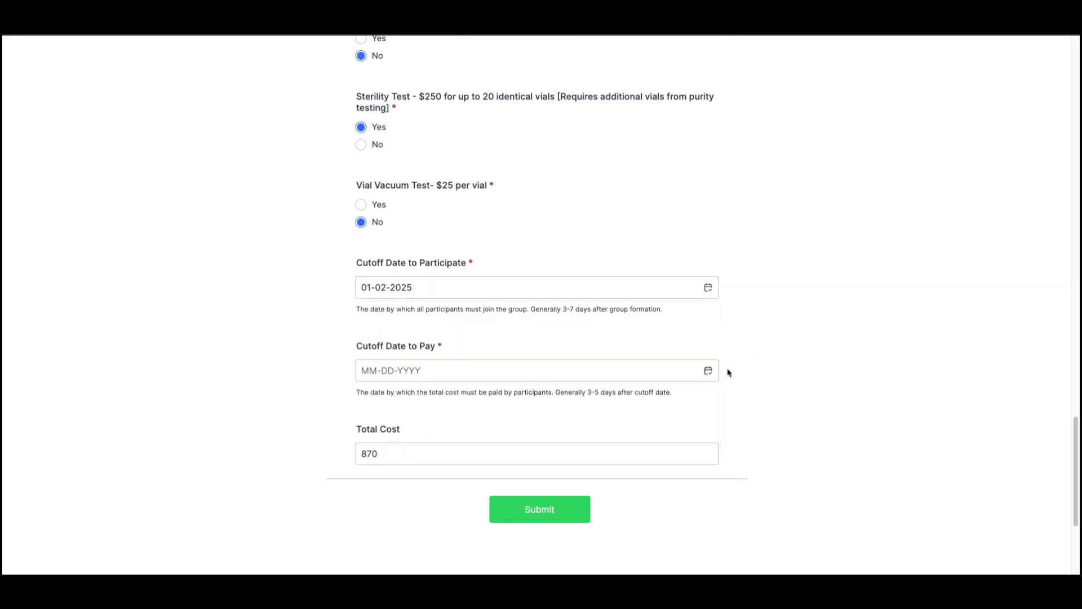
{"action": "left_click", "coordinate": [708, 372]}
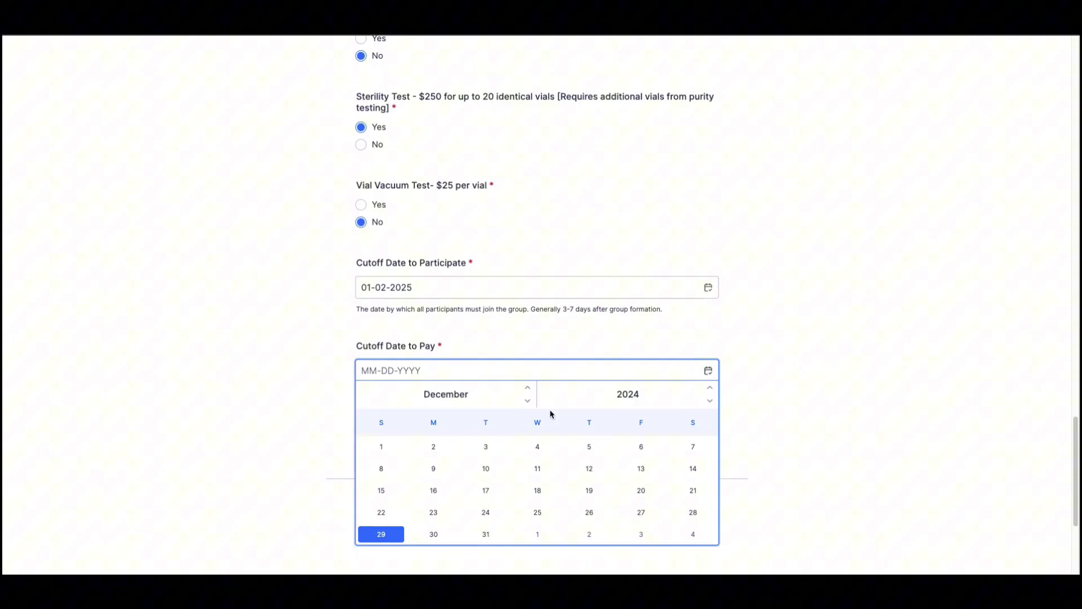
{"action": "left_click", "coordinate": [528, 388]}
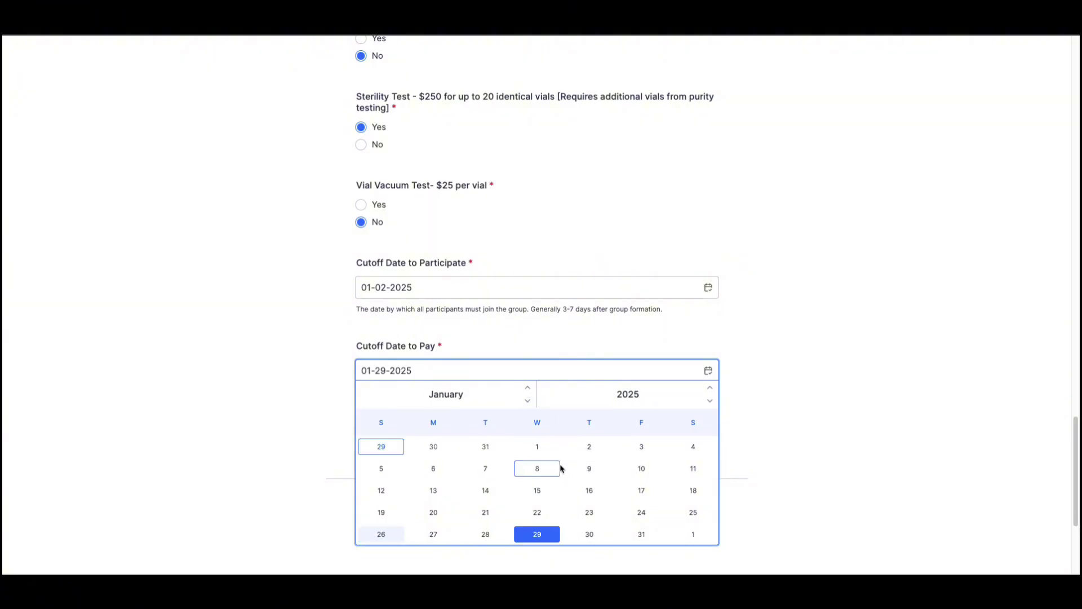
{"action": "left_click", "coordinate": [590, 469]}
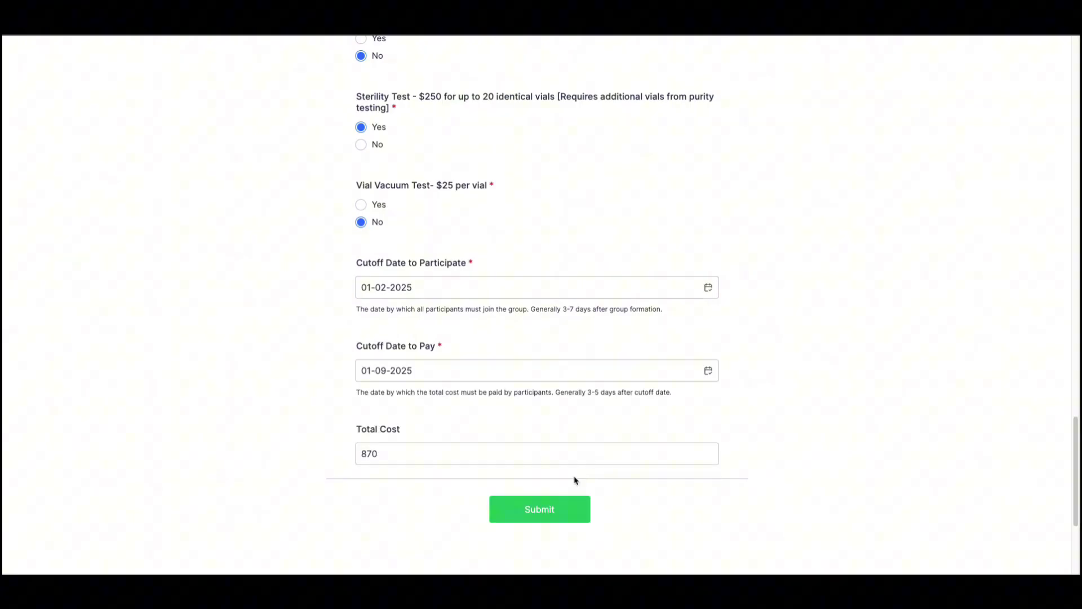
{"action": "left_click", "coordinate": [514, 451]}
{"action": "left_click", "coordinate": [531, 506]}
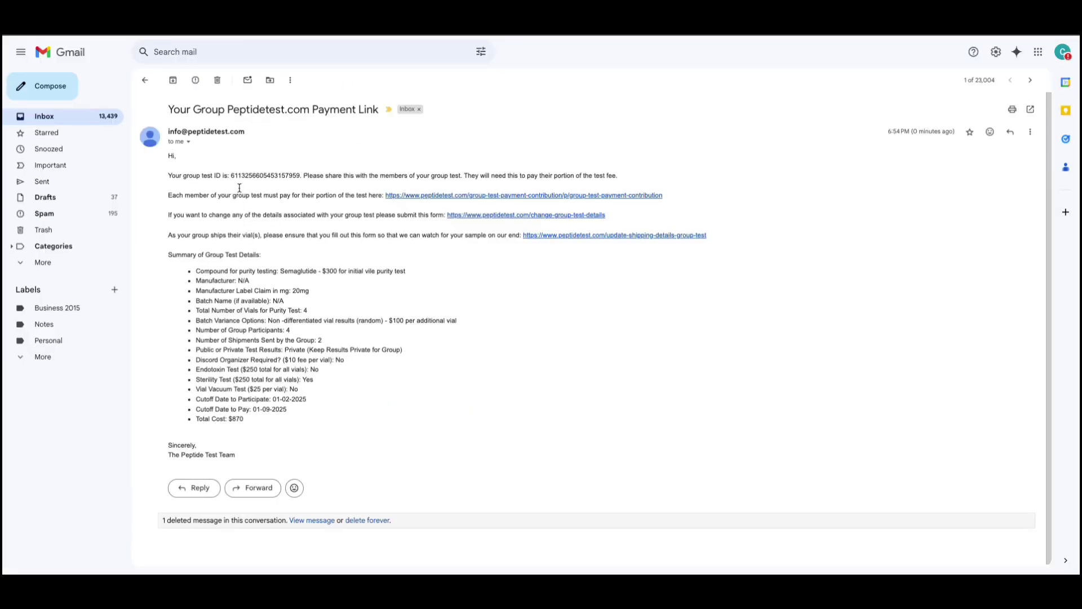
Select the test ID, the payment, change-details and shipping links, and the details summary.
{"action": "double_click", "coordinate": [255, 176]}
{"action": "key", "text": "super+c"}
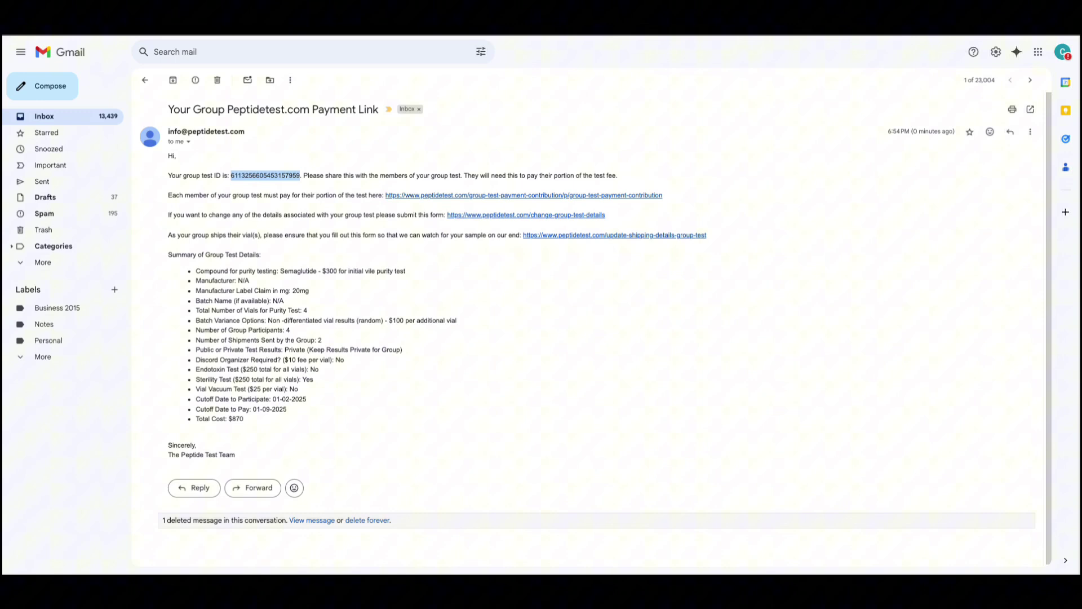
{"action": "left_click_drag", "start_coordinate": [662, 195], "coordinate": [385, 195]}
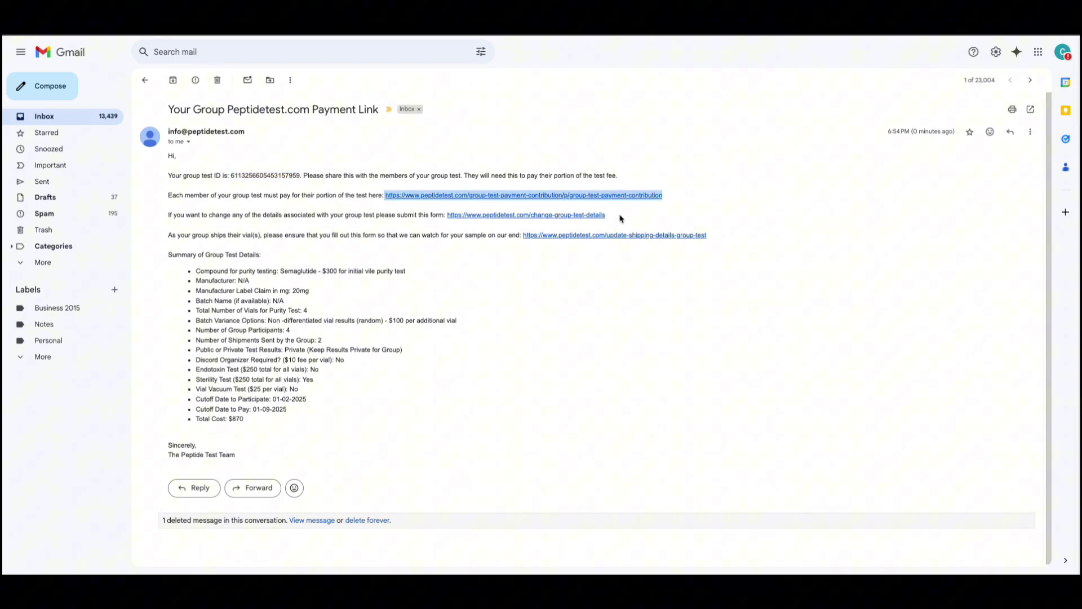
{"action": "left_click_drag", "start_coordinate": [607, 215], "coordinate": [447, 215]}
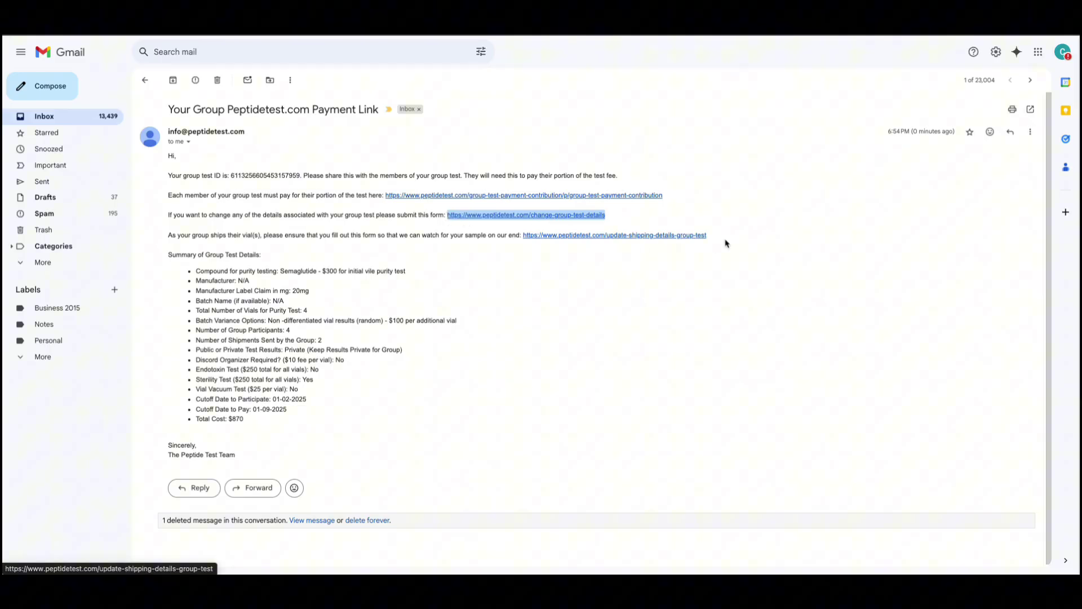
{"action": "left_click_drag", "start_coordinate": [727, 240], "coordinate": [523, 241]}
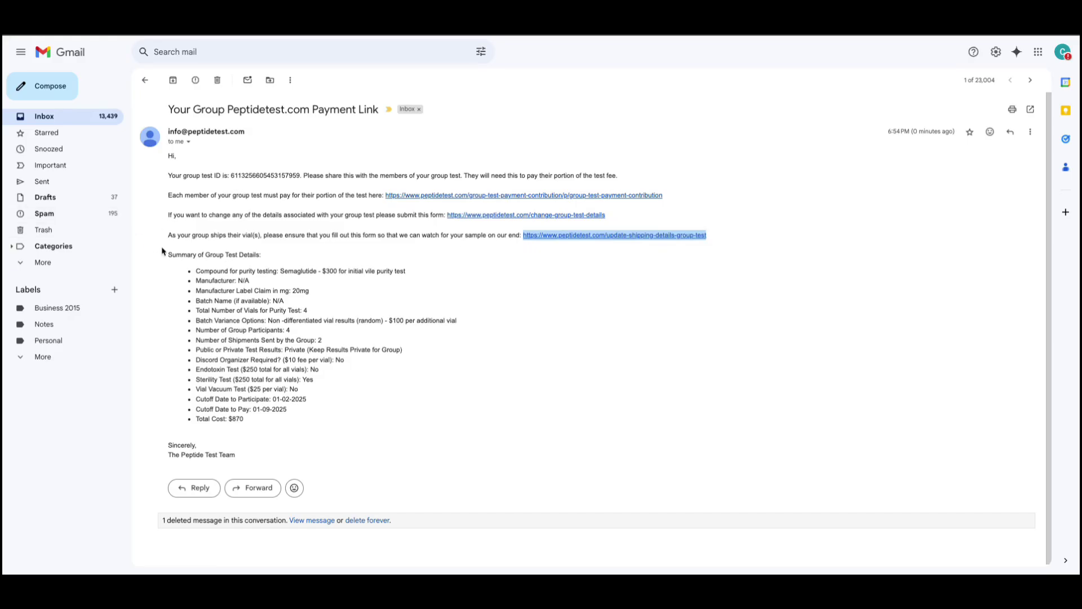
{"action": "left_click_drag", "start_coordinate": [164, 251], "coordinate": [260, 427]}
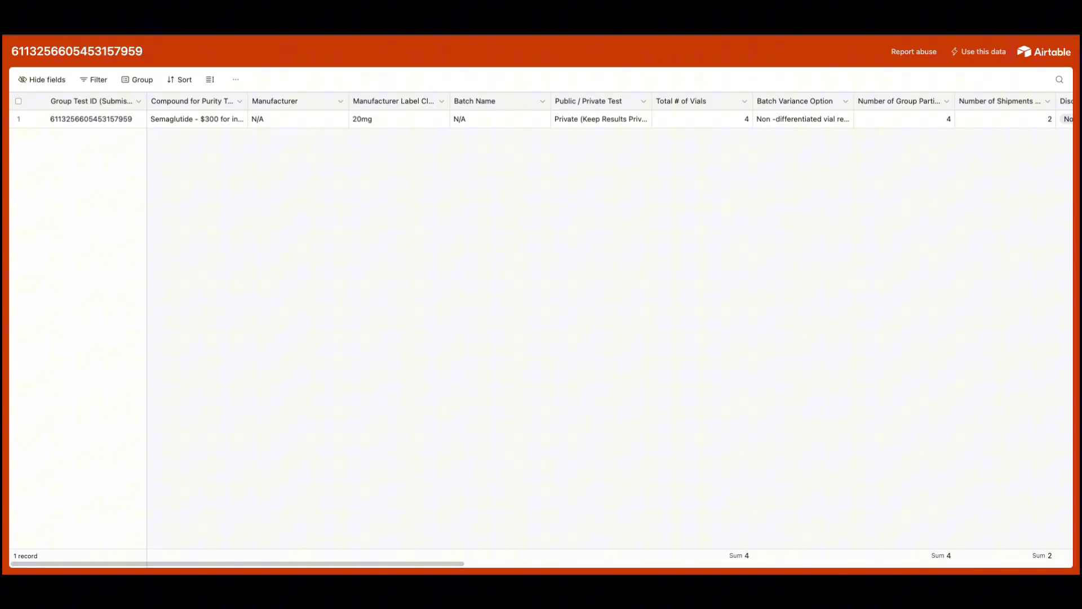
Scroll across the Airtable record to check $870.00 cost, Unpaid status and cutoff dates.
{"action": "scroll", "coordinate": [286, 165], "scroll_direction": "right", "scroll_amount": 10}
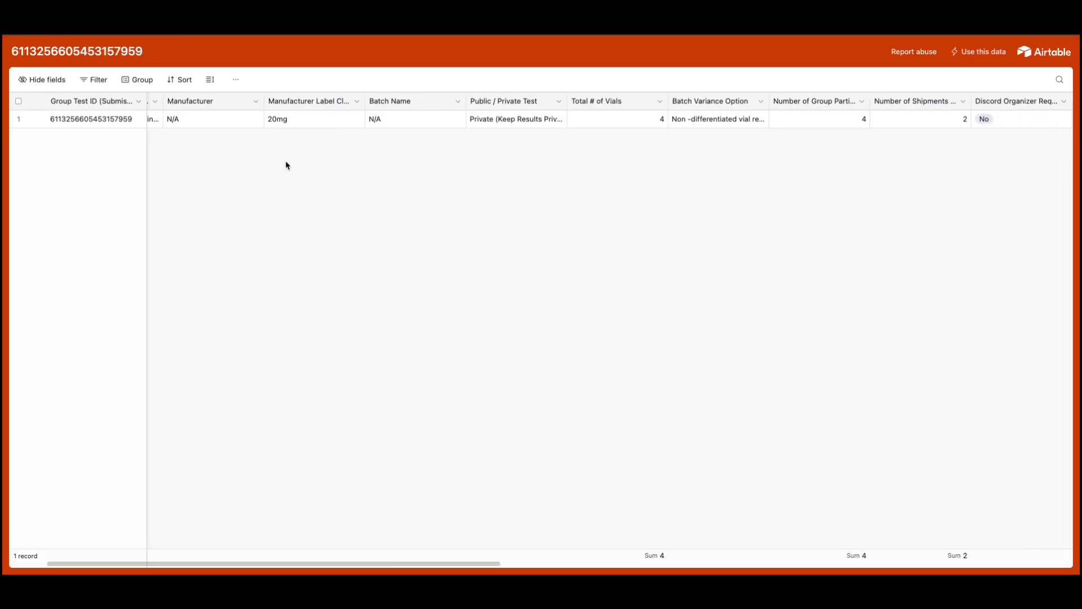
{"action": "scroll", "coordinate": [286, 165], "scroll_direction": "right", "scroll_amount": 14}
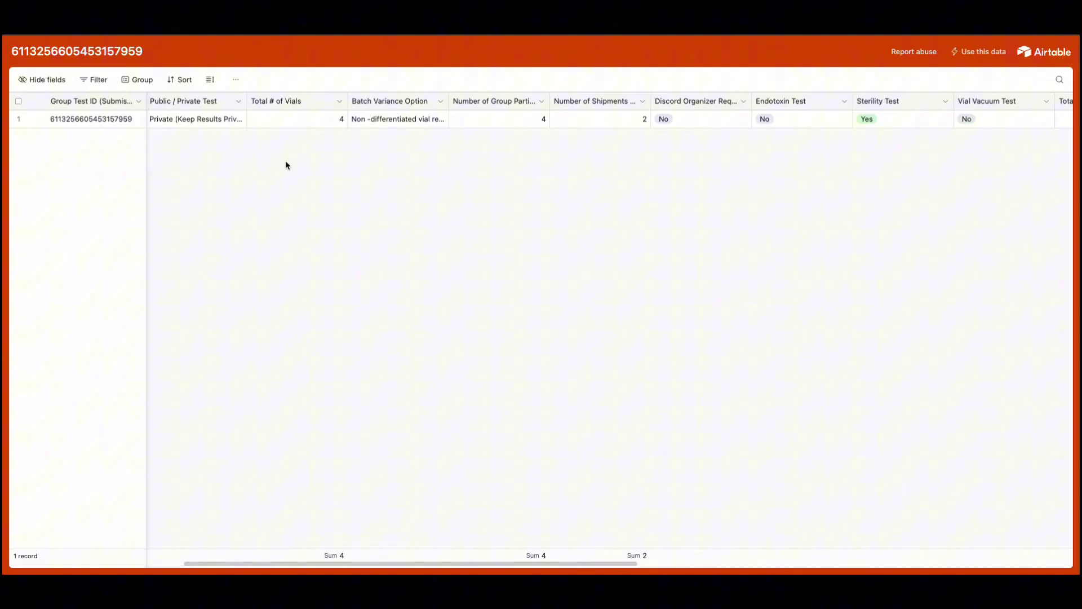
{"action": "scroll", "coordinate": [286, 166], "scroll_direction": "right", "scroll_amount": 14}
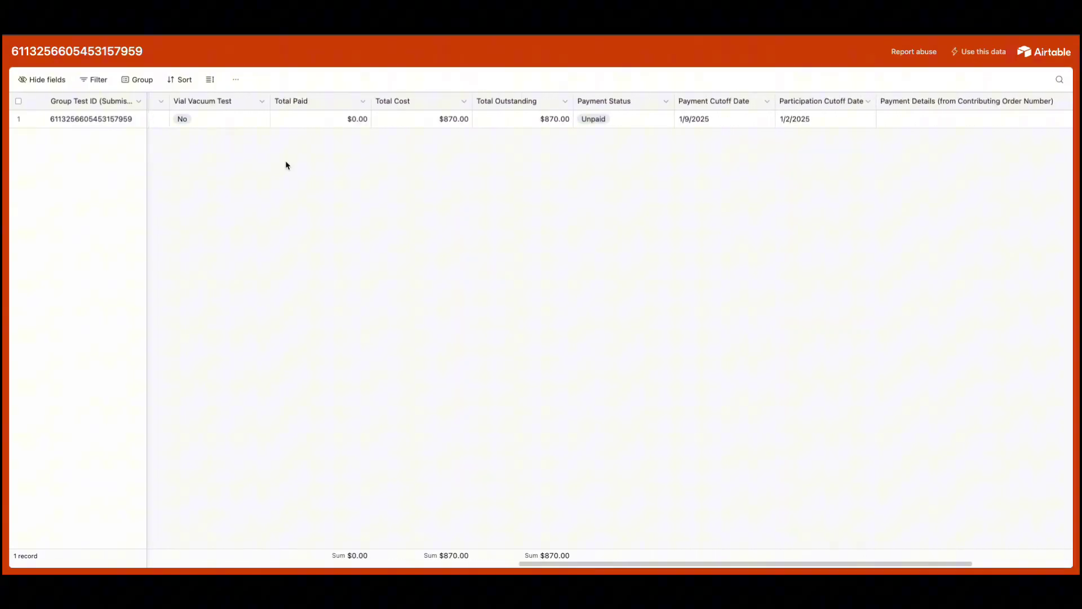
{"action": "scroll", "coordinate": [286, 165], "scroll_direction": "right", "scroll_amount": 5}
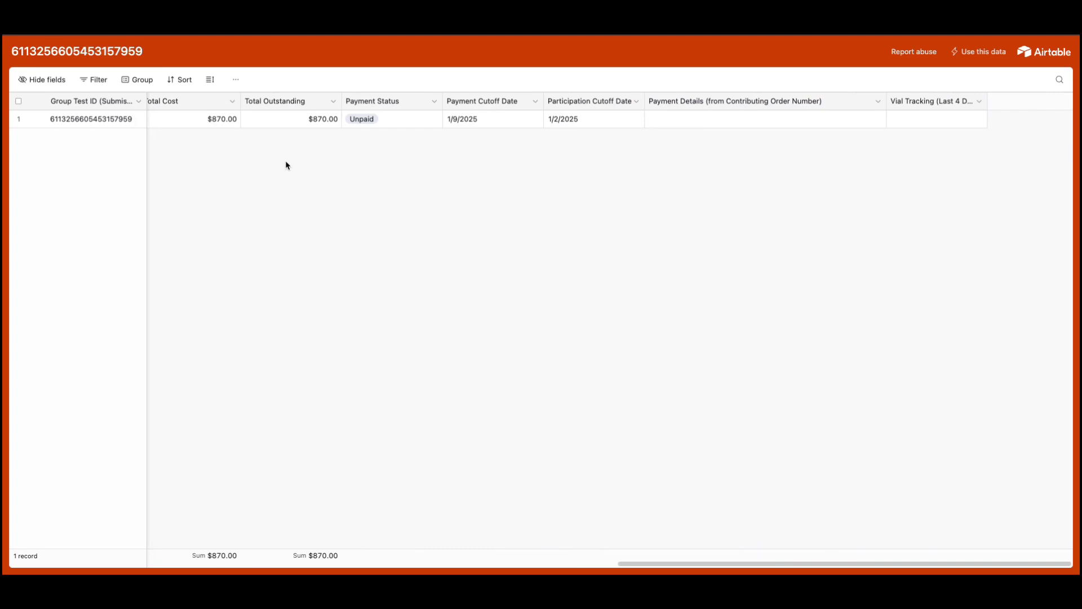
{"action": "scroll", "coordinate": [285, 165], "scroll_direction": "left", "scroll_amount": 10}
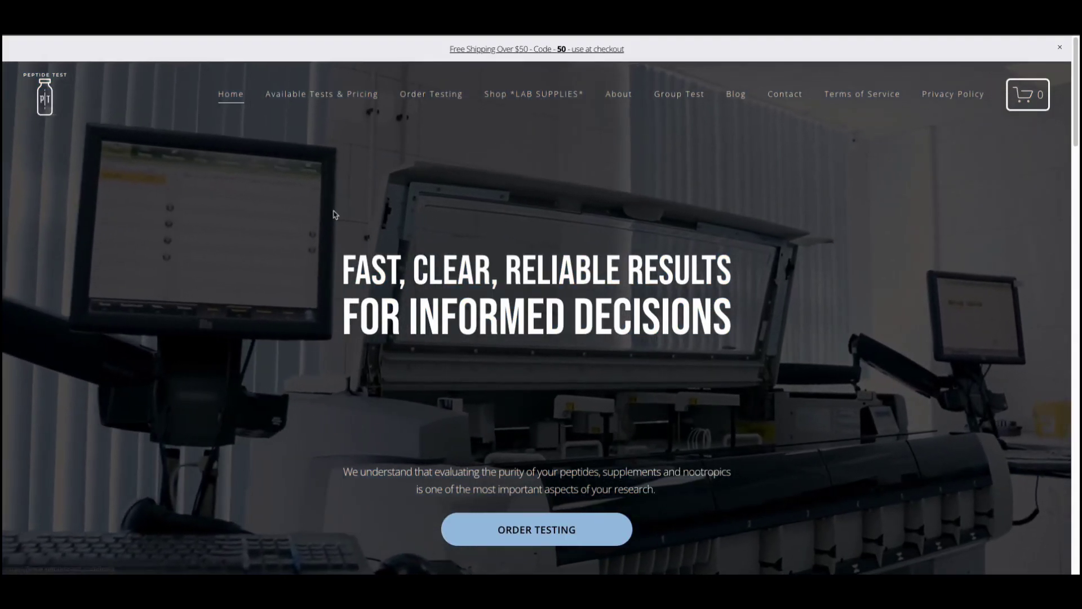
{"action": "mouse_move", "coordinate": [679, 95]}
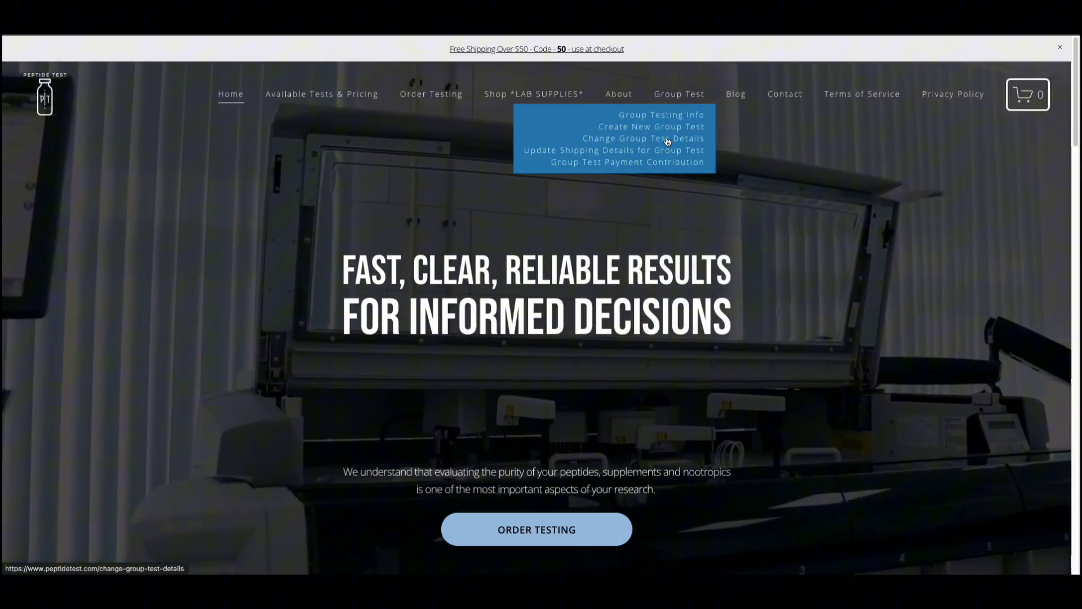
Paste the group test ID into the Update form, choose Semaglutide, and enter manufacturer N/A.
{"action": "left_click", "coordinate": [668, 138]}
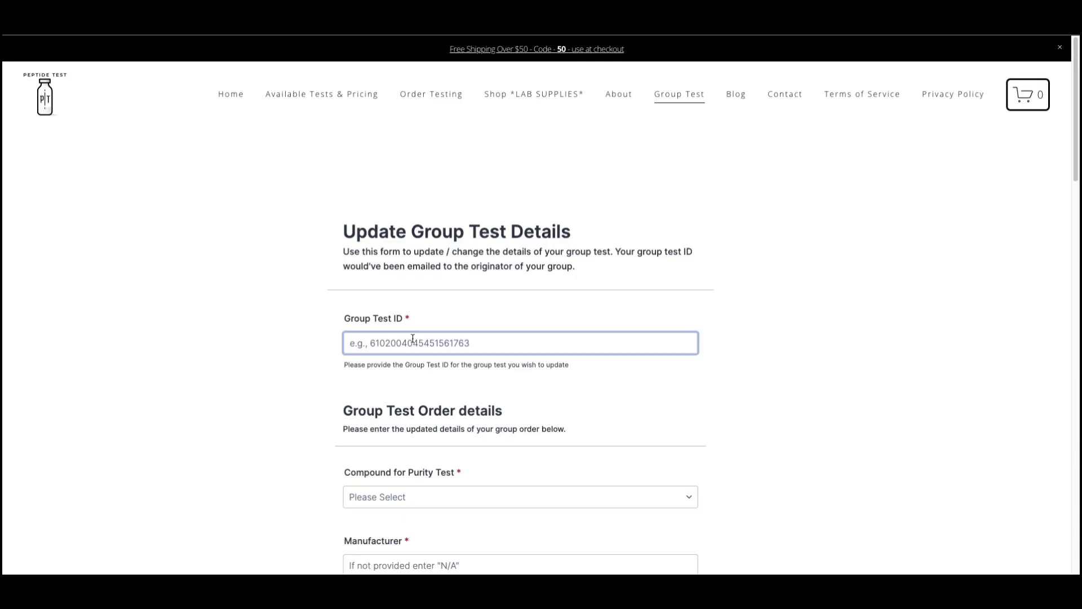
{"action": "key", "text": "super+v"}
{"action": "scroll", "coordinate": [405, 395], "scroll_direction": "down", "scroll_amount": 2}
{"action": "left_click", "coordinate": [408, 379]}
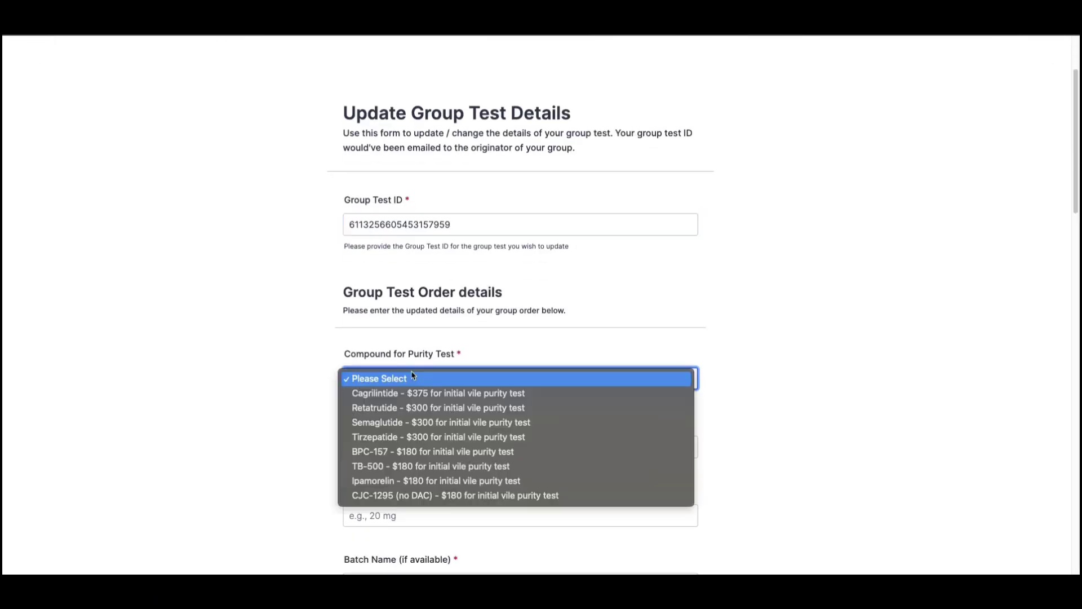
{"action": "left_click", "coordinate": [410, 423]}
{"action": "key", "text": "Tab"}
{"action": "type", "text": "N"}
Enter label claim 20mg, batch name N/A and 5 vials.
{"action": "scroll", "coordinate": [432, 406], "scroll_direction": "down", "scroll_amount": 2}
{"action": "left_click", "coordinate": [432, 522]}
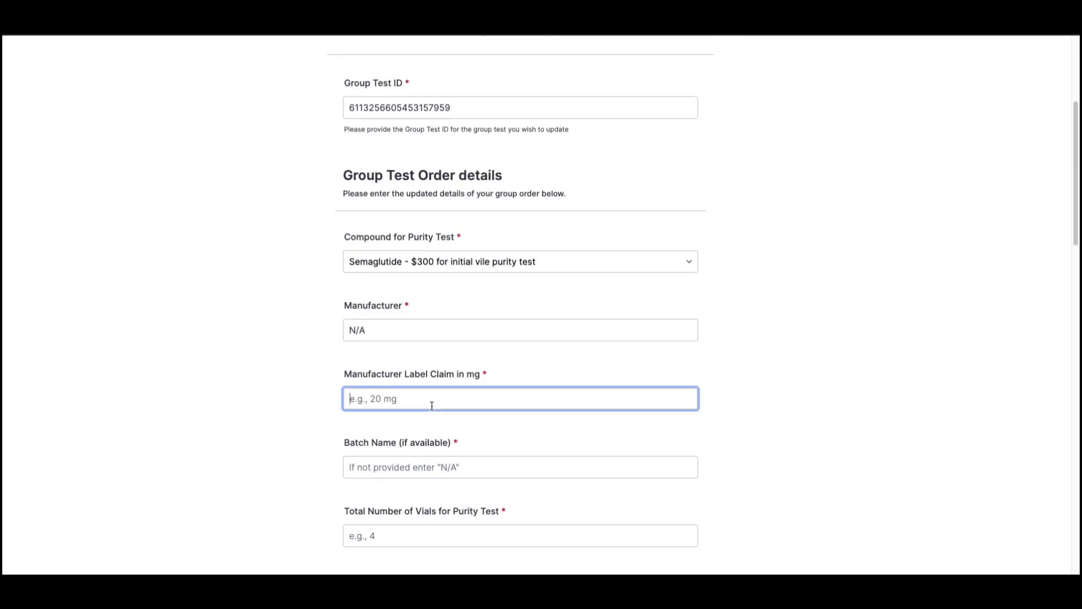
{"action": "type", "text": "20mg"}
{"action": "scroll", "coordinate": [445, 382], "scroll_direction": "down", "scroll_amount": 2}
{"action": "left_click", "coordinate": [445, 382]}
{"action": "type", "text": "N/A"}
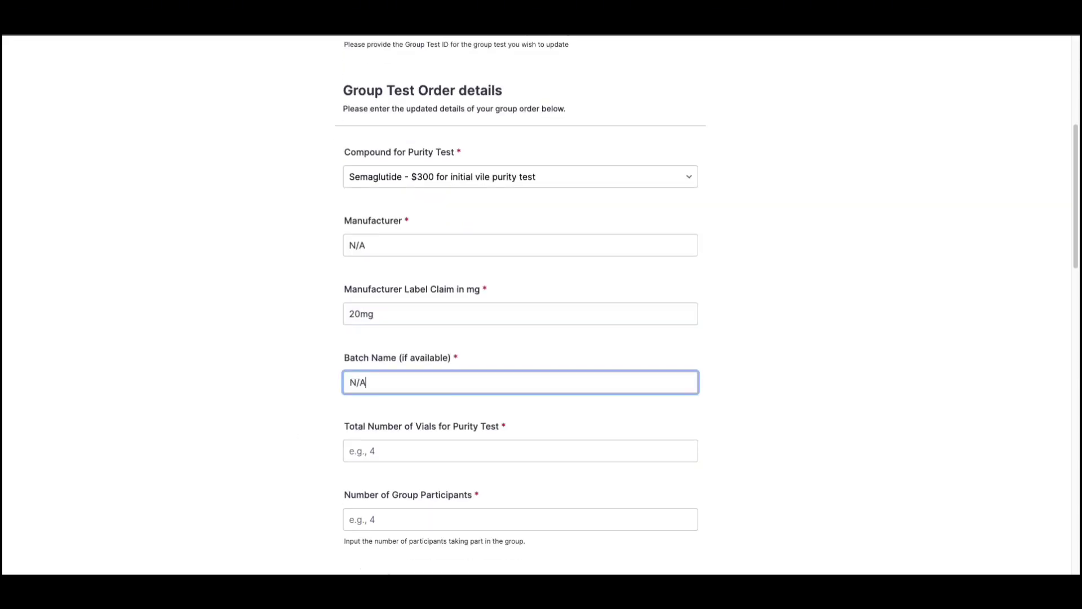
{"action": "left_click", "coordinate": [374, 450]}
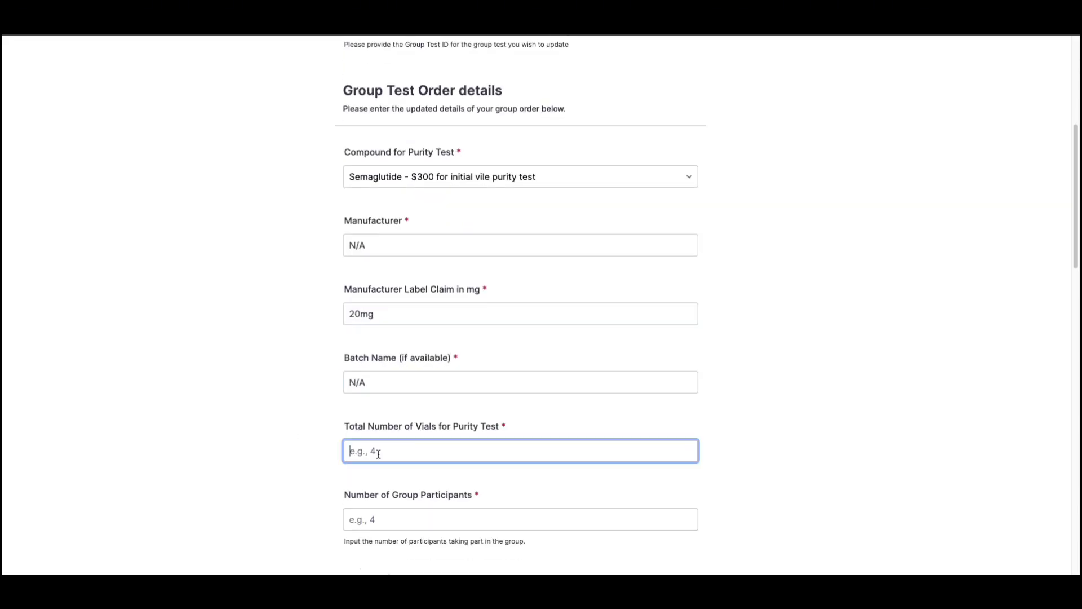
{"action": "type", "text": "5"}
Choose non-differentiated random results, 5 participants, 1 shipment and Private test results.
{"action": "scroll", "coordinate": [385, 476], "scroll_direction": "down", "scroll_amount": 2}
{"action": "left_click", "coordinate": [382, 441]}
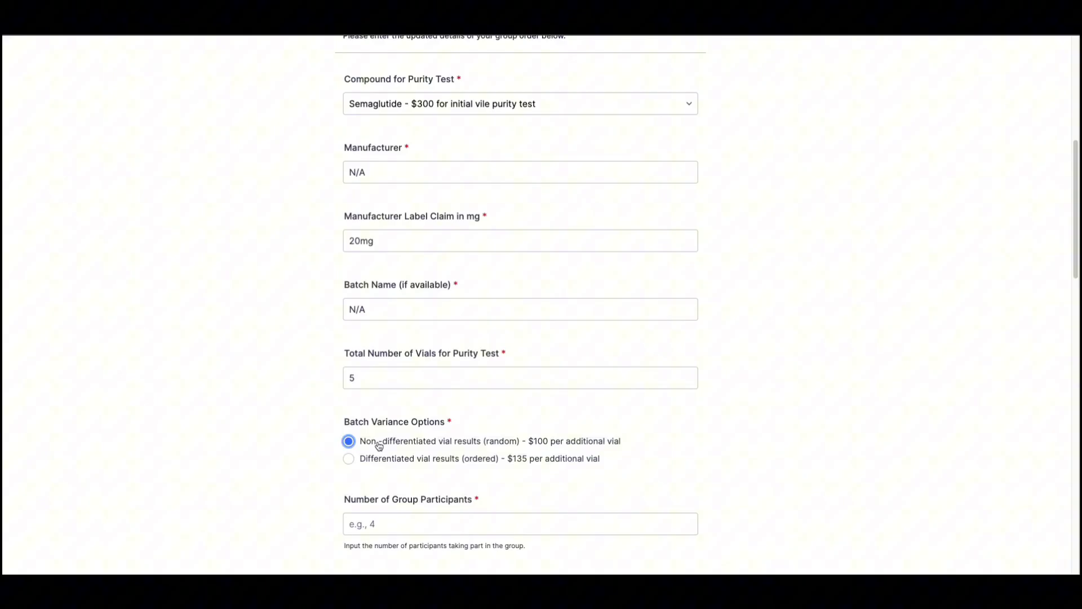
{"action": "scroll", "coordinate": [374, 440], "scroll_direction": "down", "scroll_amount": 2}
{"action": "left_click", "coordinate": [374, 440]}
{"action": "type", "text": "5"}
{"action": "scroll", "coordinate": [383, 473], "scroll_direction": "down", "scroll_amount": 2}
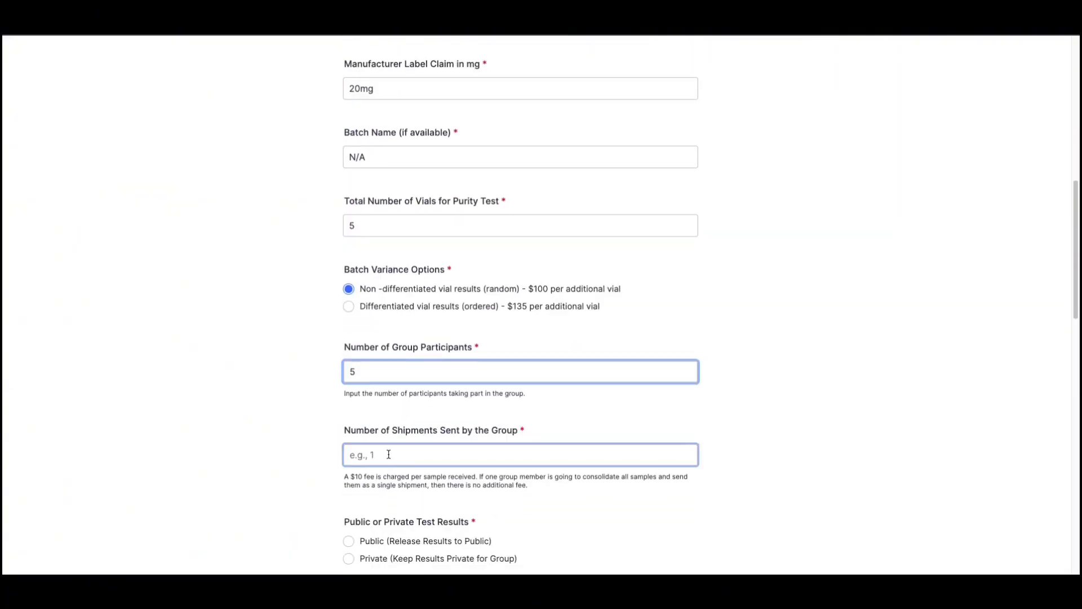
{"action": "left_click", "coordinate": [387, 454]}
{"action": "type", "text": "1"}
{"action": "left_click", "coordinate": [290, 459]}
{"action": "scroll", "coordinate": [290, 459], "scroll_direction": "down", "scroll_amount": 2}
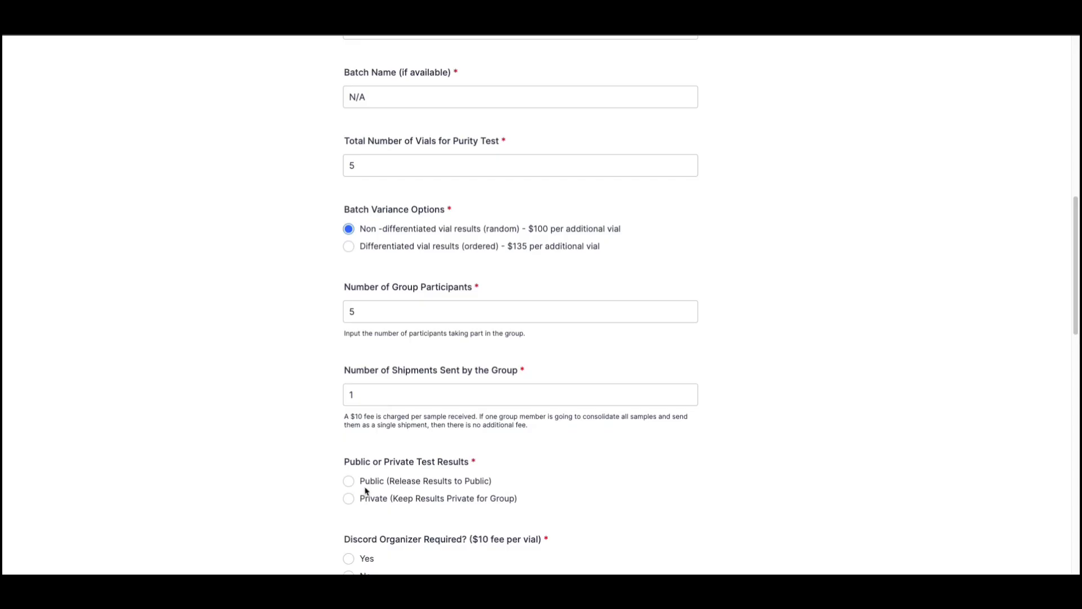
{"action": "left_click", "coordinate": [362, 495]}
Set the payment cutoff date to 01-10-2025 and submit the updated details.
{"action": "scroll", "coordinate": [362, 490], "scroll_direction": "down", "scroll_amount": 2}
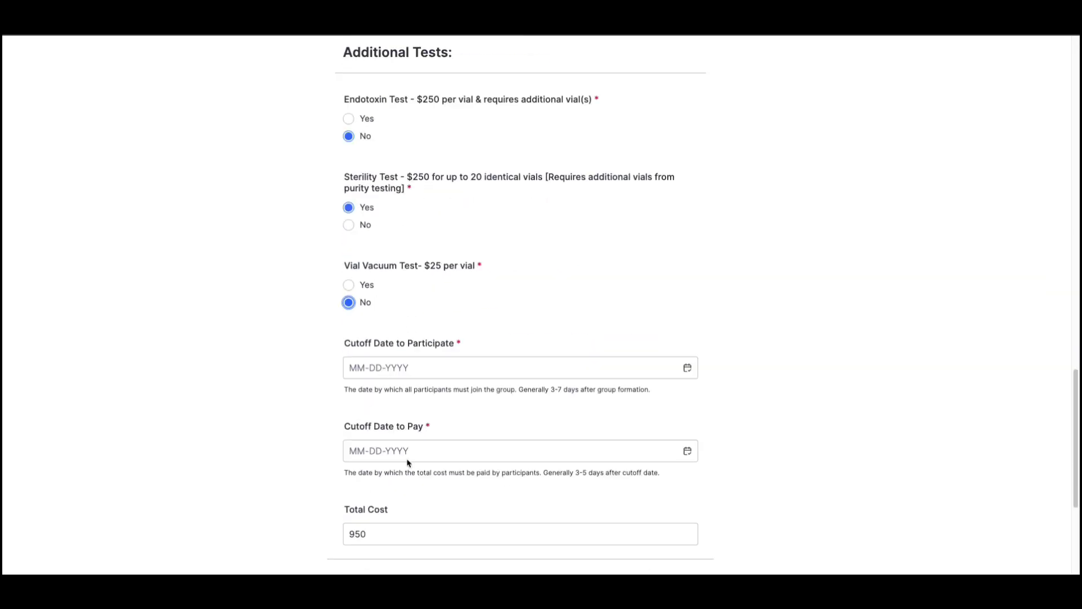
{"action": "left_click", "coordinate": [695, 442]}
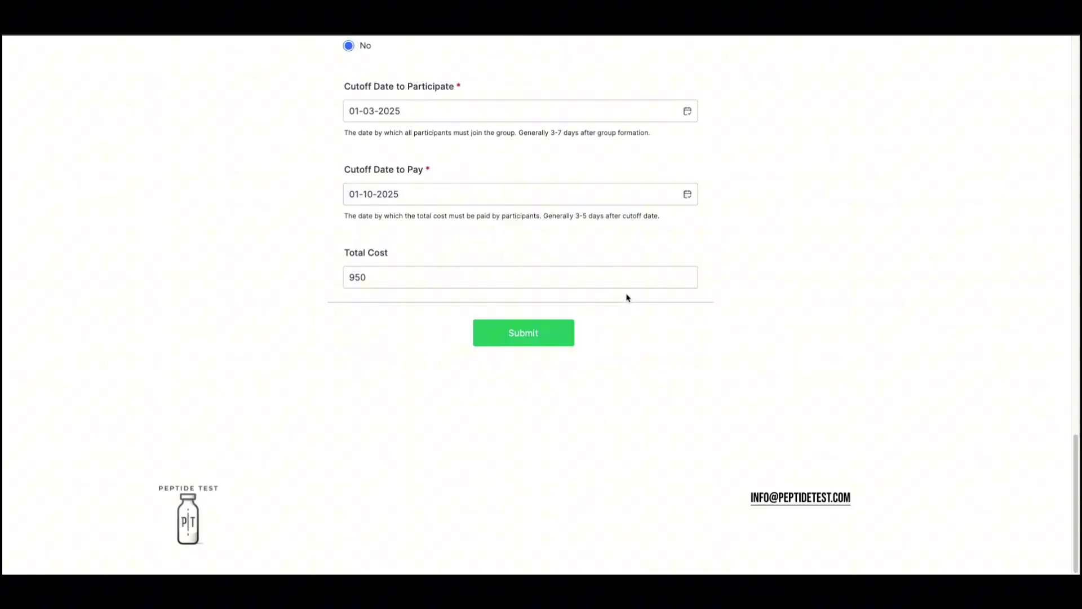
{"action": "left_click", "coordinate": [556, 335]}
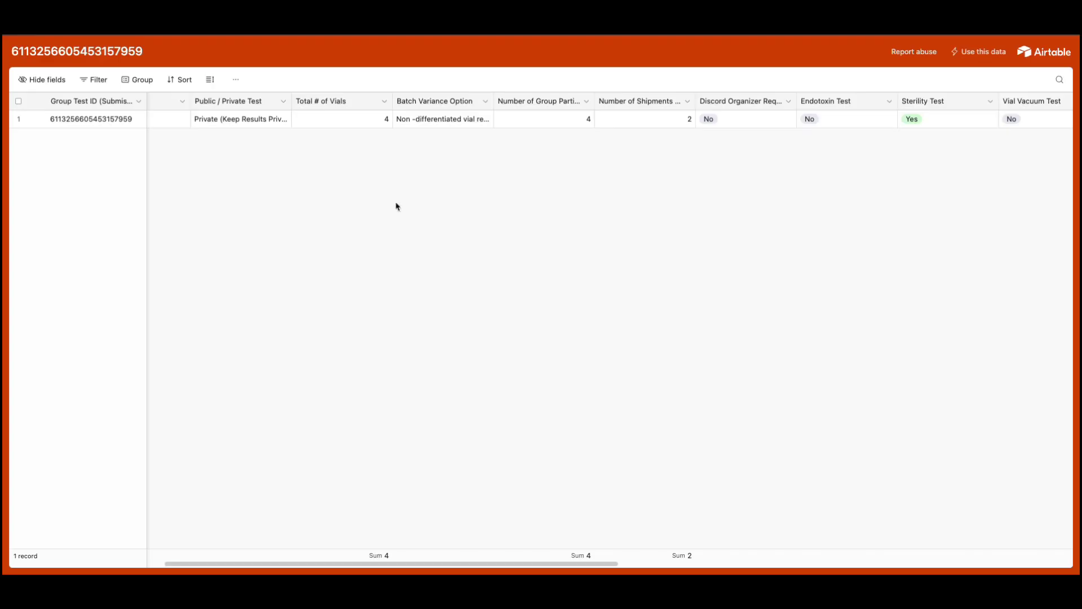
{"action": "scroll", "coordinate": [396, 205], "scroll_direction": "right", "scroll_amount": 3}
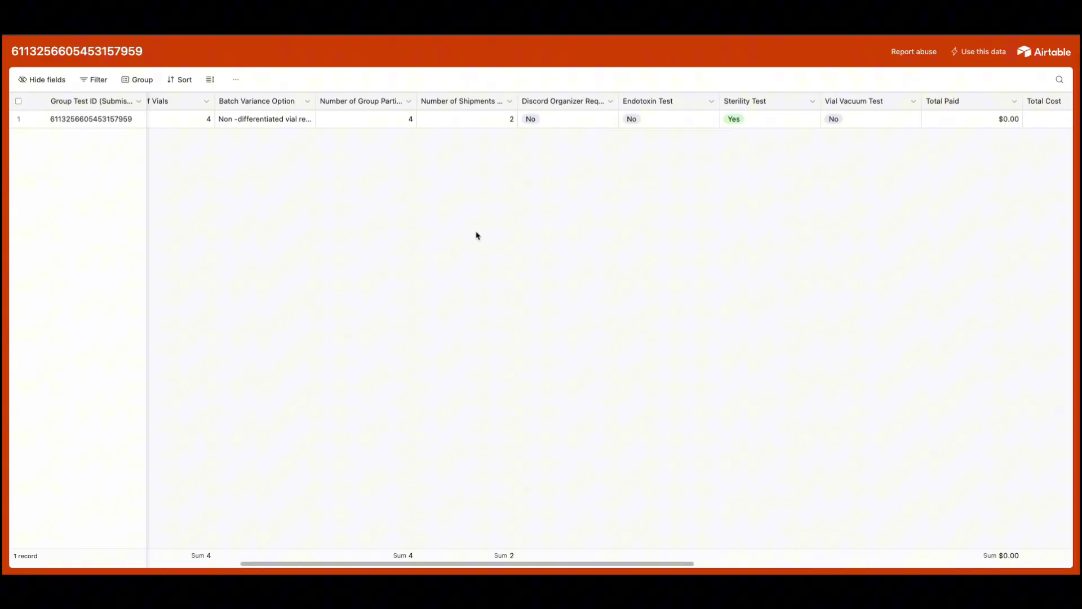
{"action": "scroll", "coordinate": [476, 234], "scroll_direction": "left", "scroll_amount": 3}
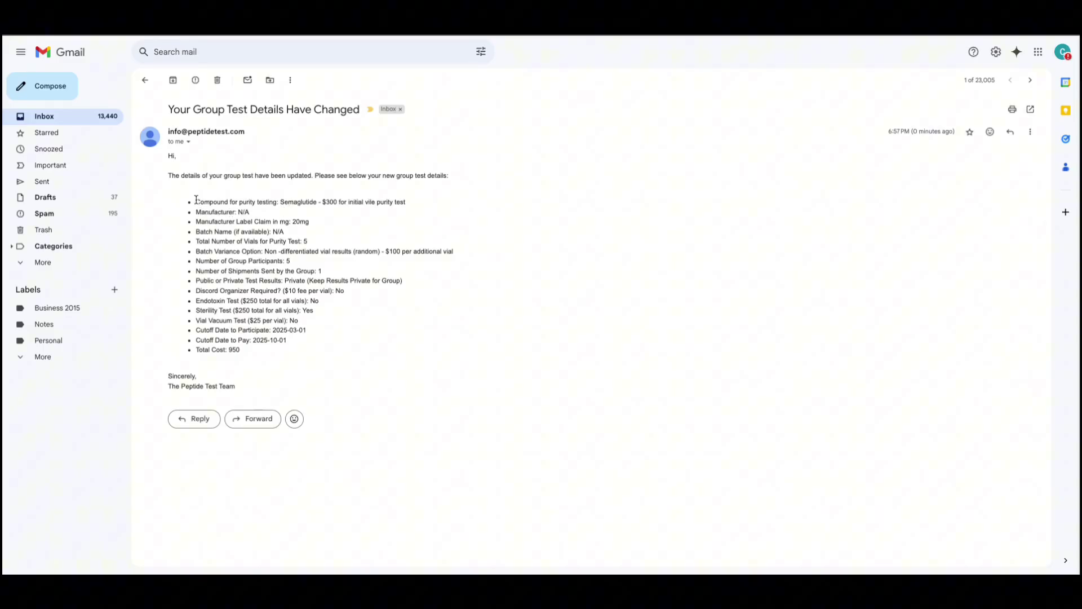
Review the updated details list in the 'Your Group Test Details Have Changed' e-mail.
{"action": "left_click_drag", "start_coordinate": [194, 202], "coordinate": [281, 351]}
{"action": "left_click", "coordinate": [311, 353]}
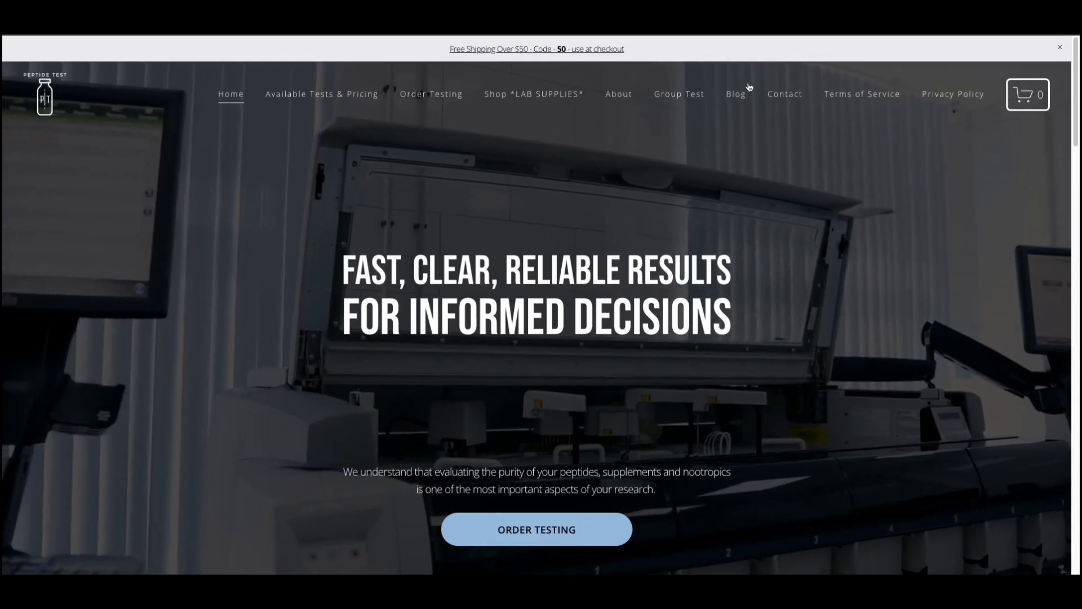
{"action": "mouse_move", "coordinate": [683, 96]}
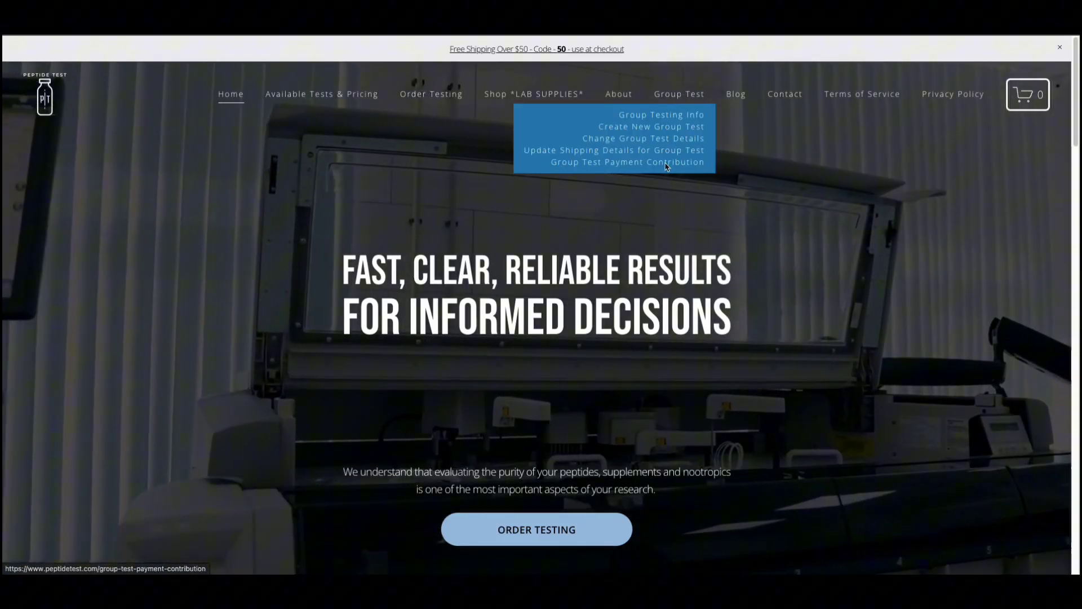
Open the Group Test Payment Contribution product and choose a $5 price.
{"action": "left_click", "coordinate": [666, 165]}
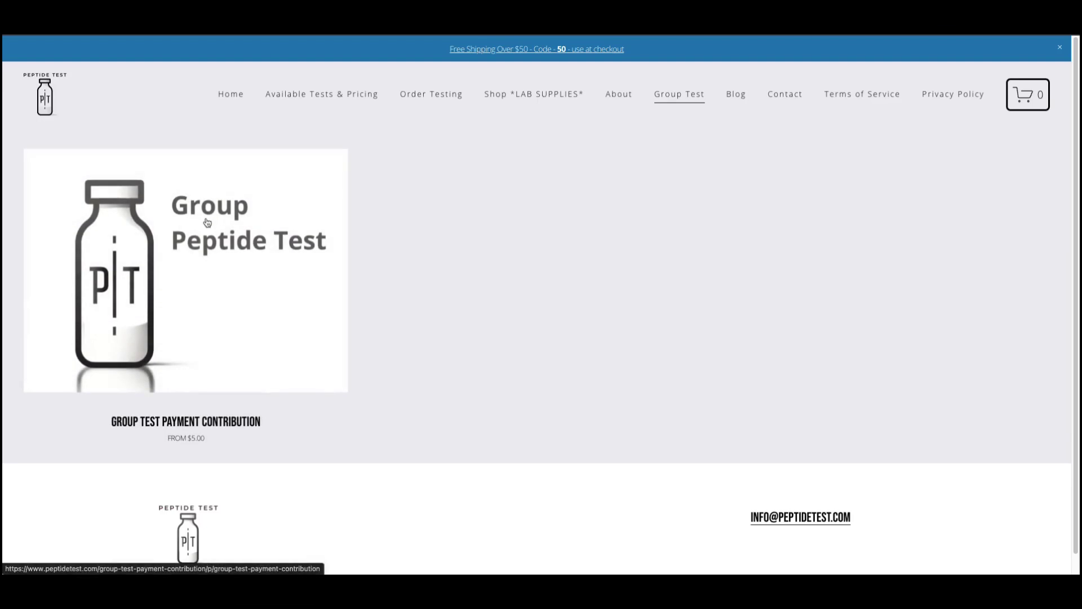
{"action": "left_click", "coordinate": [205, 249]}
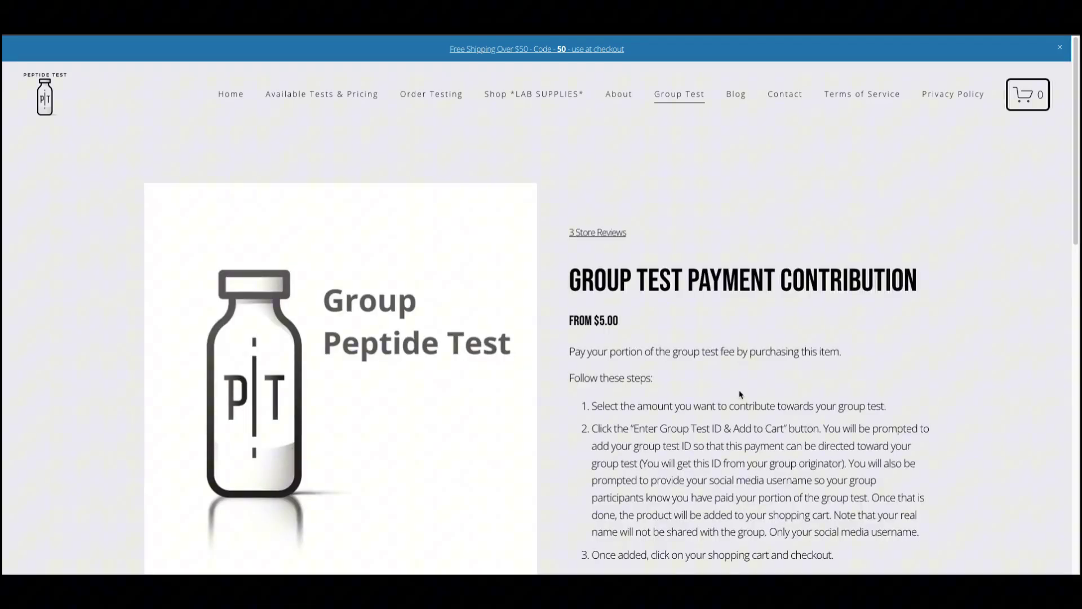
{"action": "scroll", "coordinate": [739, 394], "scroll_direction": "down", "scroll_amount": 3}
{"action": "left_click", "coordinate": [806, 486]}
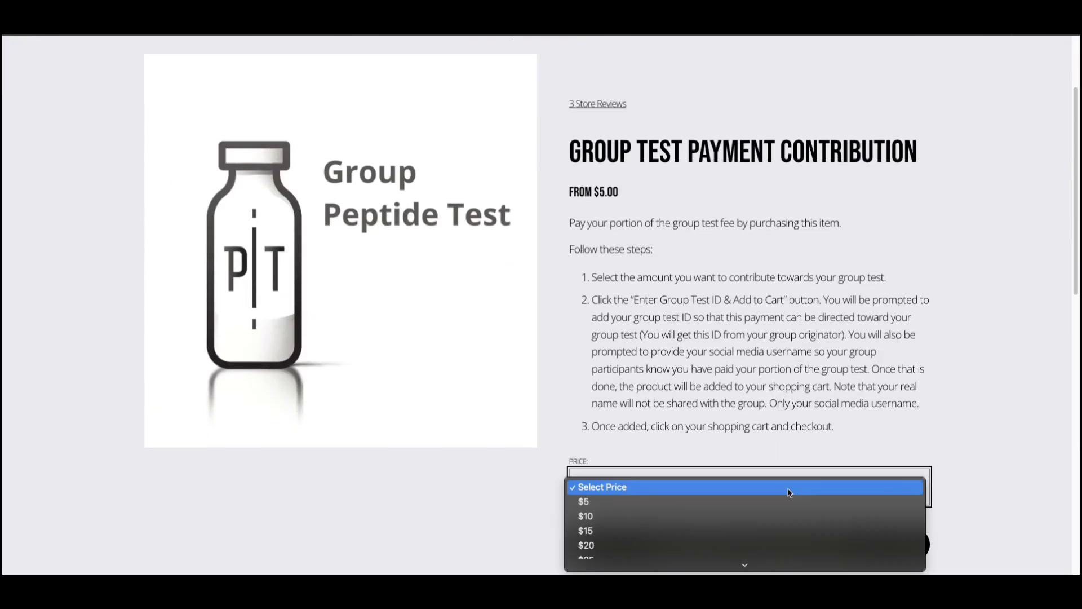
{"action": "left_click", "coordinate": [732, 502]}
{"action": "left_click", "coordinate": [696, 486]}
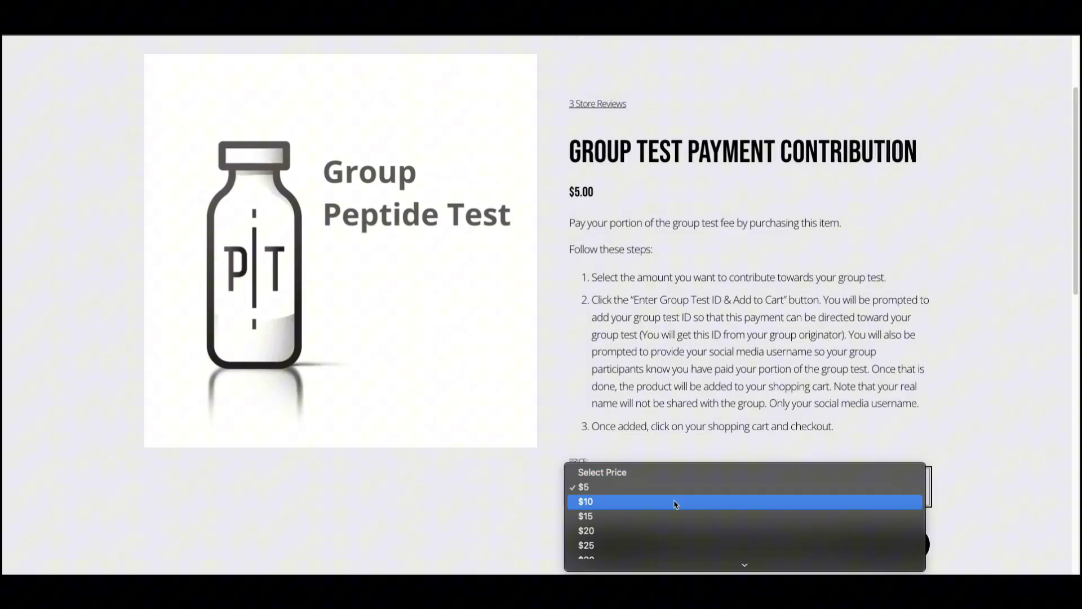
{"action": "scroll", "coordinate": [678, 530], "scroll_direction": "down", "scroll_amount": 10}
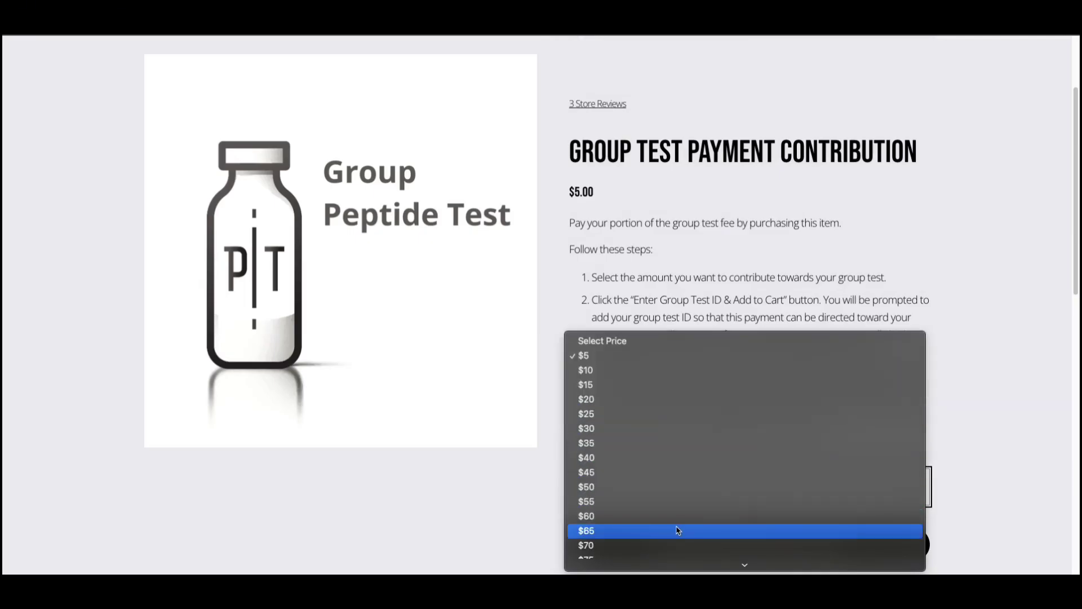
{"action": "scroll", "coordinate": [678, 530], "scroll_direction": "down", "scroll_amount": 3}
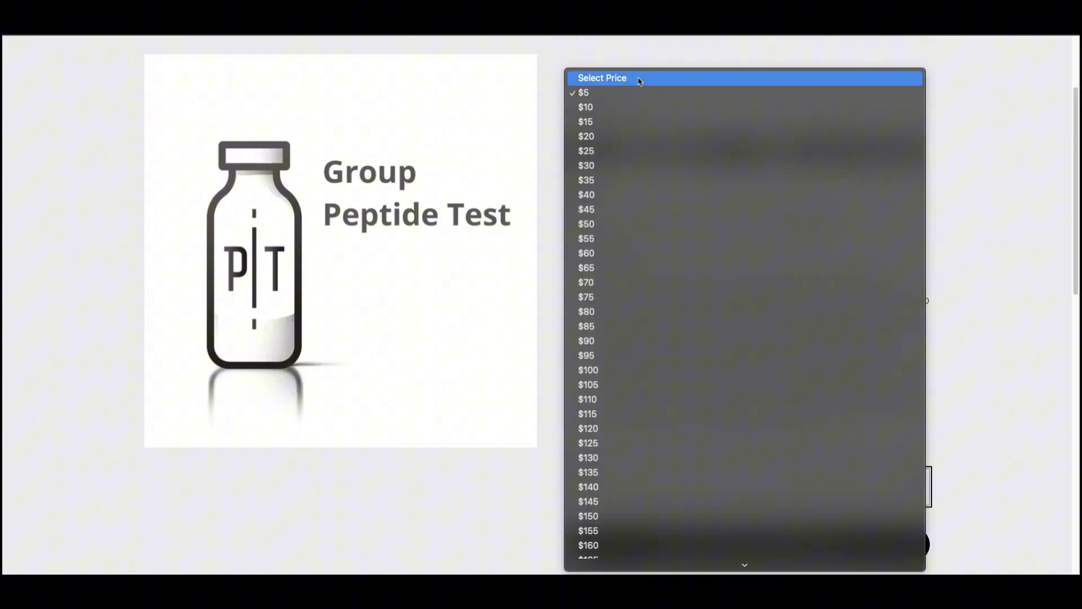
{"action": "left_click", "coordinate": [632, 100]}
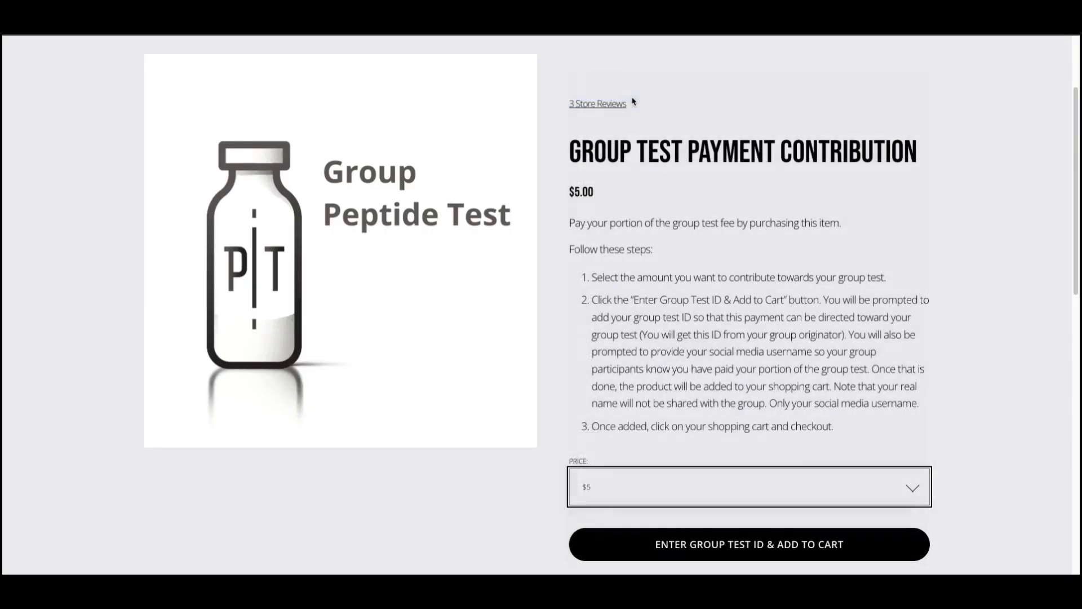
{"action": "scroll", "coordinate": [642, 427], "scroll_direction": "down", "scroll_amount": 2}
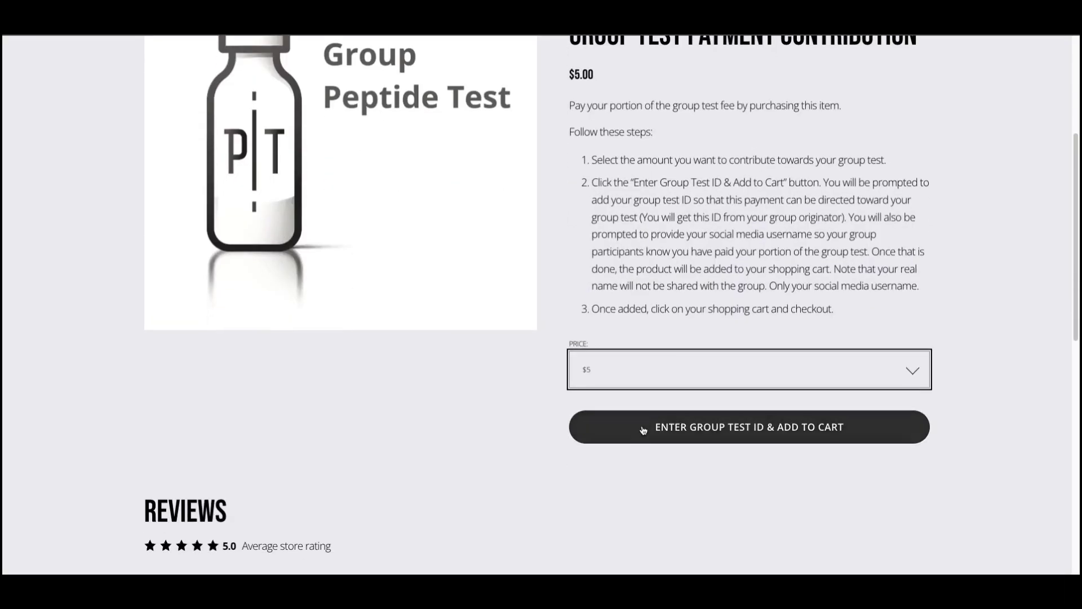
Add the $5 group test contribution to the cart with the pasted group test ID and username.
{"action": "left_click", "coordinate": [643, 430]}
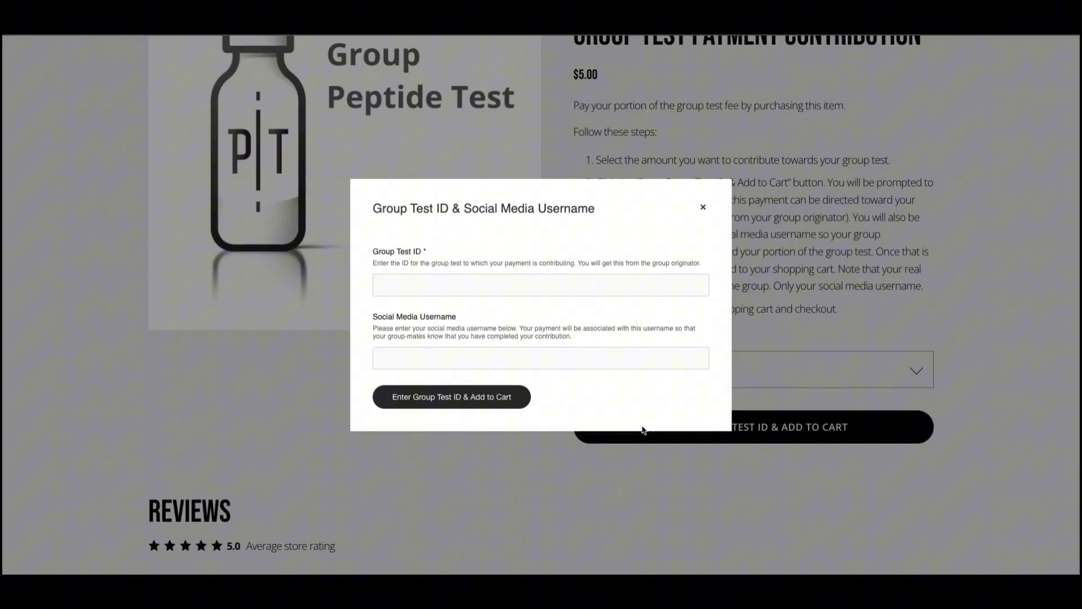
{"action": "left_click", "coordinate": [414, 277]}
{"action": "key", "text": "ctrl+v"}
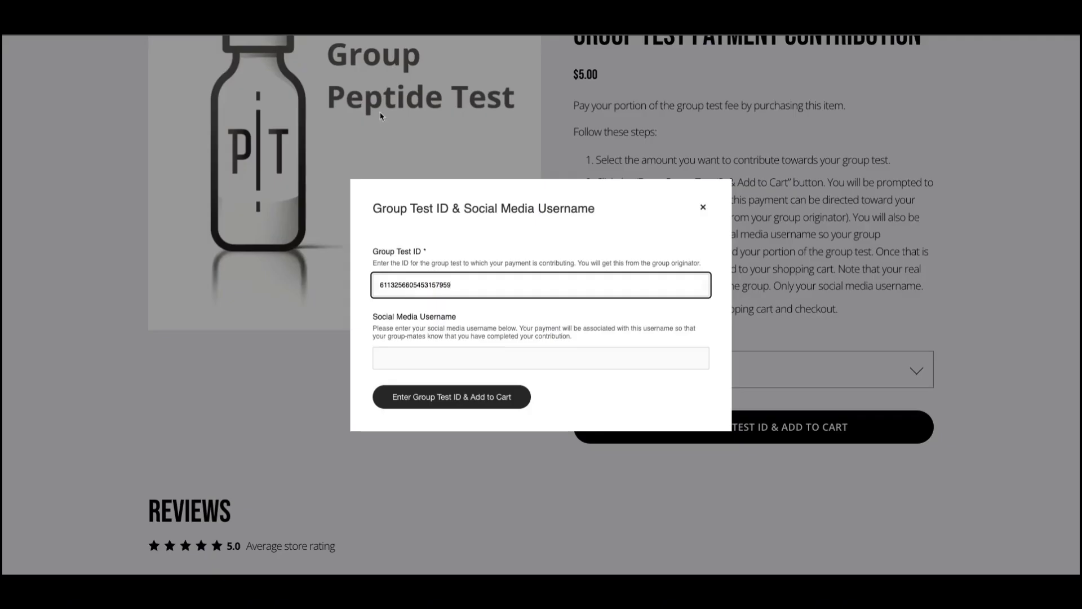
{"action": "left_click", "coordinate": [394, 358]}
{"action": "type", "text": "joshdiscord"}
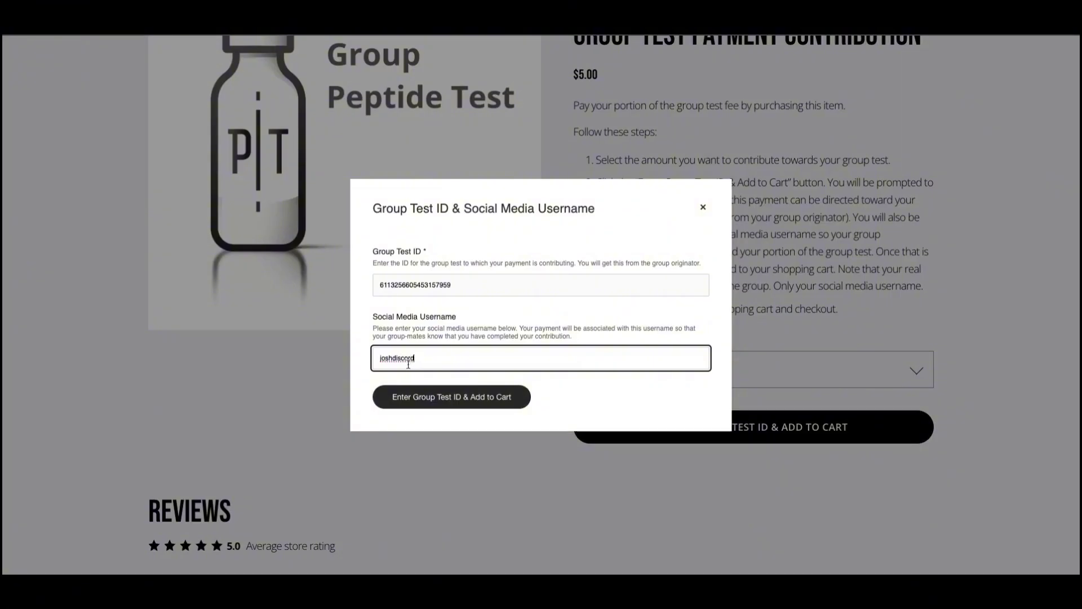
{"action": "left_click", "coordinate": [420, 397]}
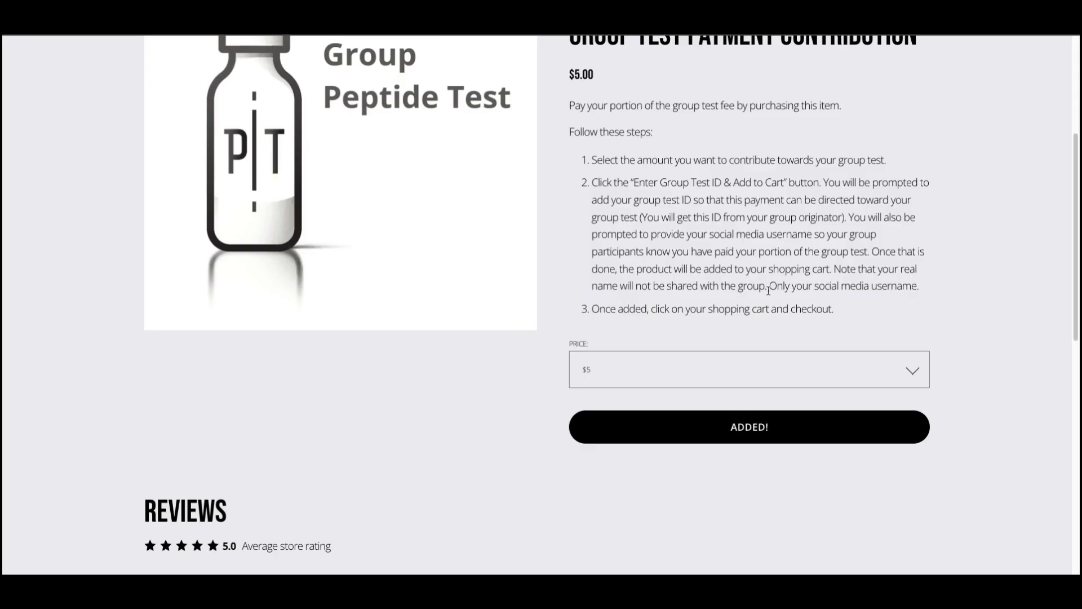
Open the shopping cart and proceed through checkout for the $5 contribution.
{"action": "scroll", "coordinate": [768, 291], "scroll_direction": "up", "scroll_amount": 5}
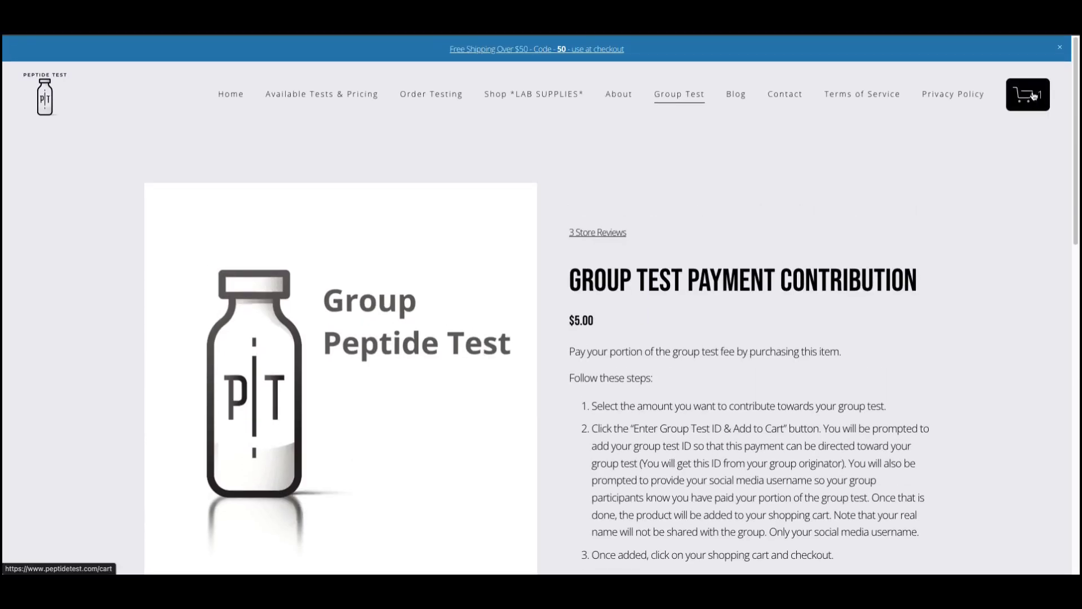
{"action": "left_click", "coordinate": [1033, 96]}
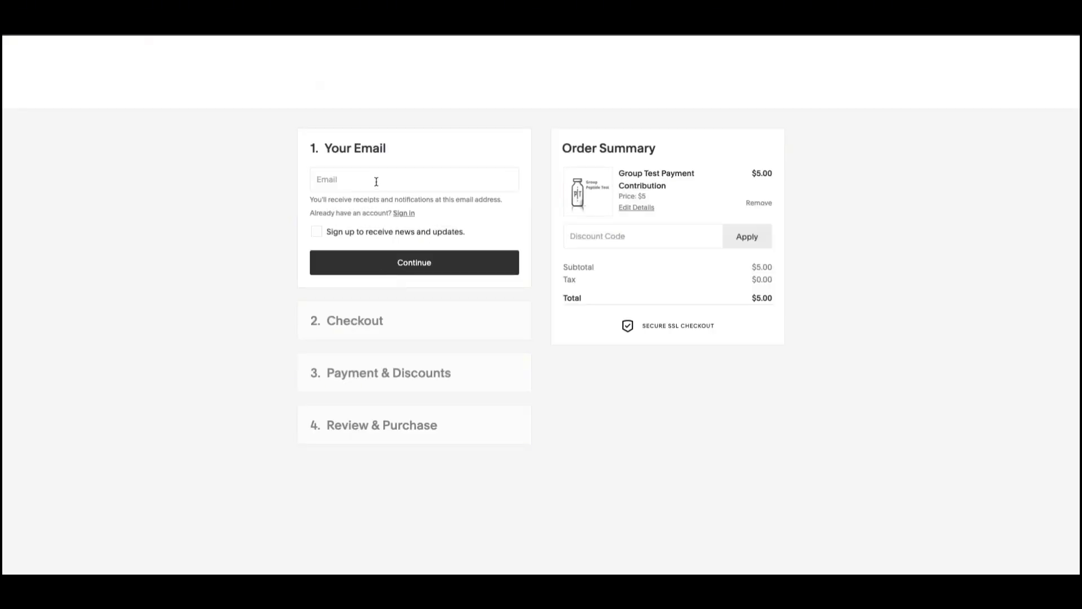
{"action": "left_click", "coordinate": [376, 181]}
{"action": "scroll", "coordinate": [338, 308], "scroll_direction": "down", "scroll_amount": 3}
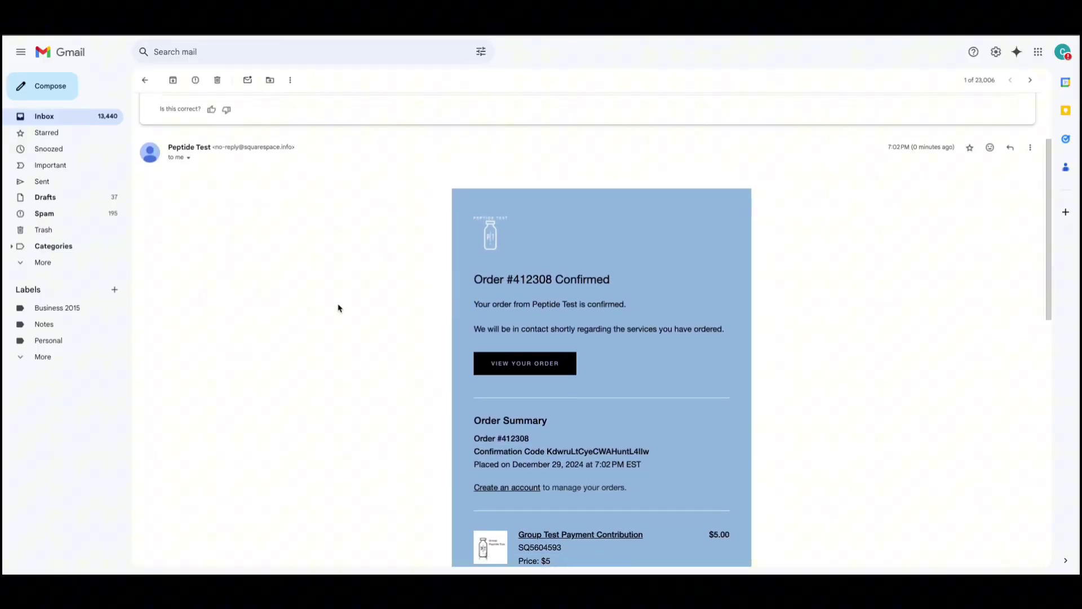
{"action": "scroll", "coordinate": [338, 307], "scroll_direction": "down", "scroll_amount": 1}
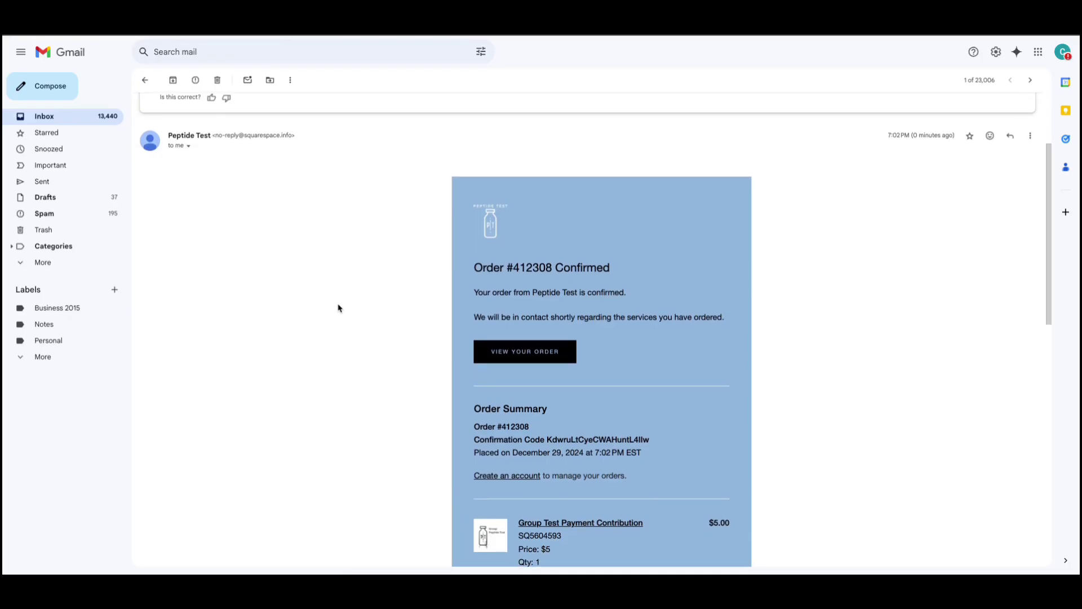
{"action": "scroll", "coordinate": [338, 307], "scroll_direction": "down", "scroll_amount": 1}
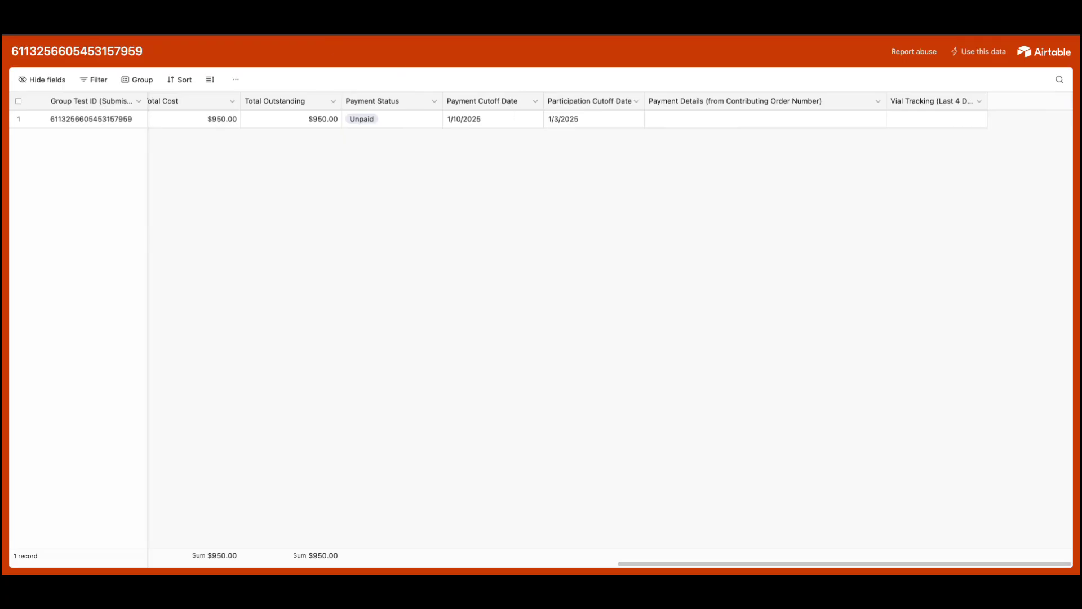
Reload the Airtable view to show Partially Paid, $5.00 paid and $945.00 outstanding.
{"action": "key", "text": "super+r"}
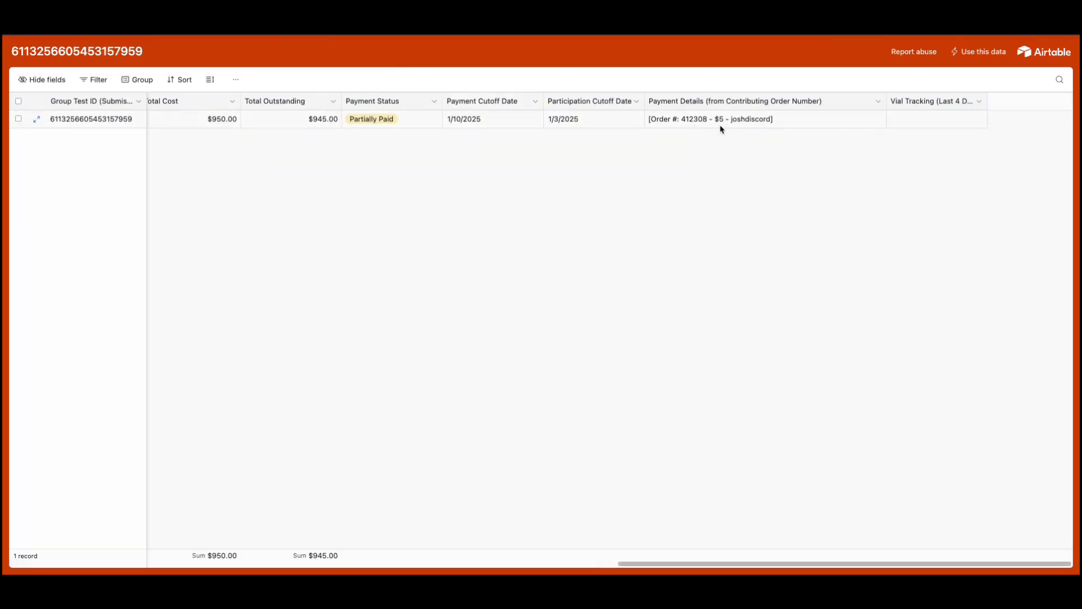
{"action": "scroll", "coordinate": [505, 163], "scroll_direction": "left", "scroll_amount": 5}
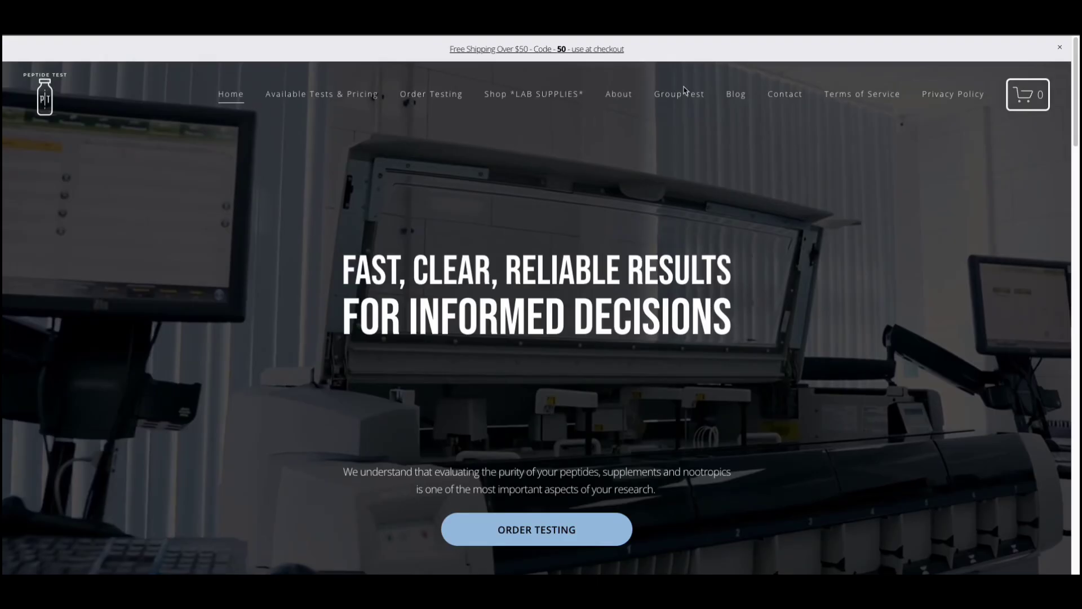
{"action": "mouse_move", "coordinate": [673, 113]}
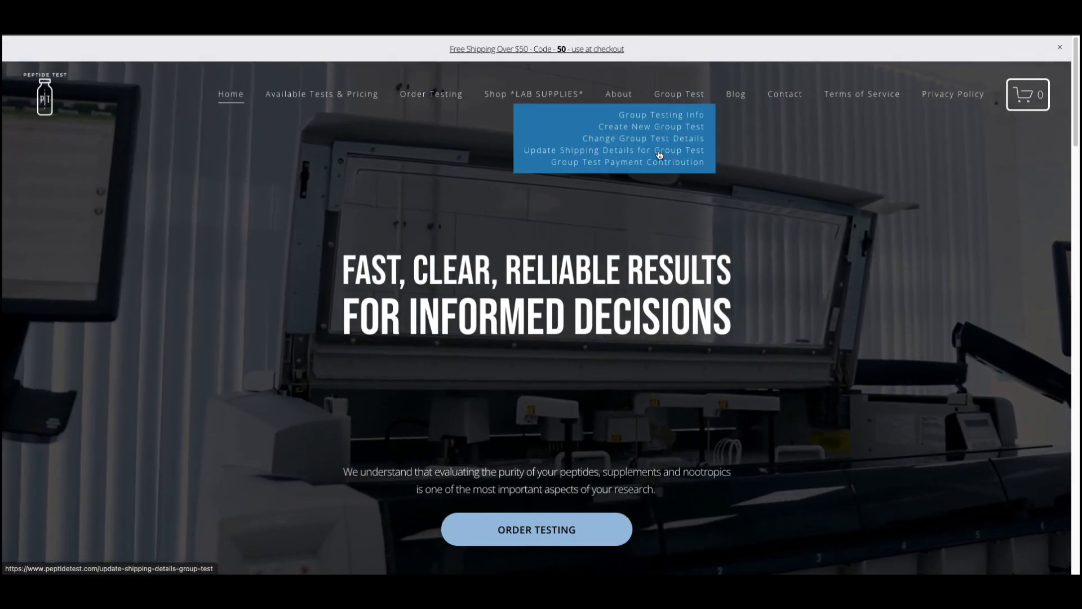
Open Update Shipping Details for Group Test and copy the order number from the Gmail confirmation.
{"action": "left_click", "coordinate": [660, 150]}
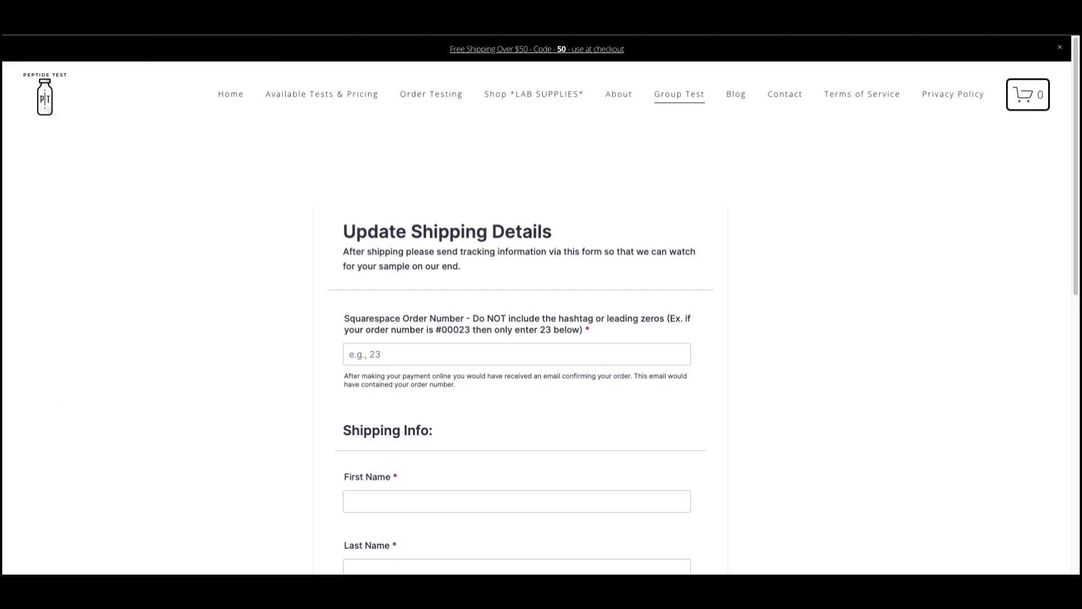
{"action": "key", "text": "ctrl+Tab"}
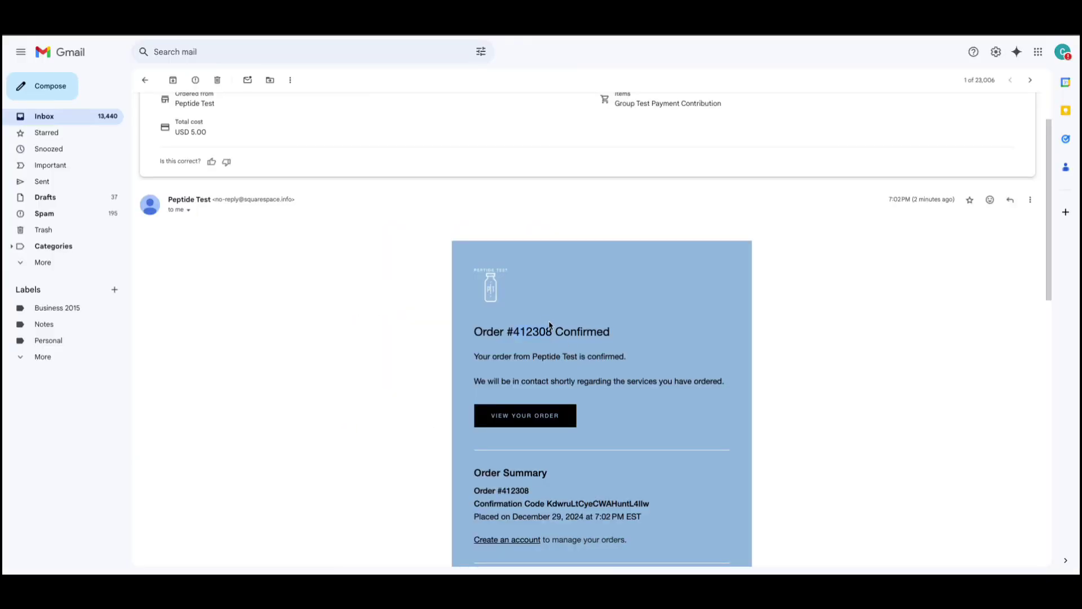
{"action": "right_click", "coordinate": [513, 331]}
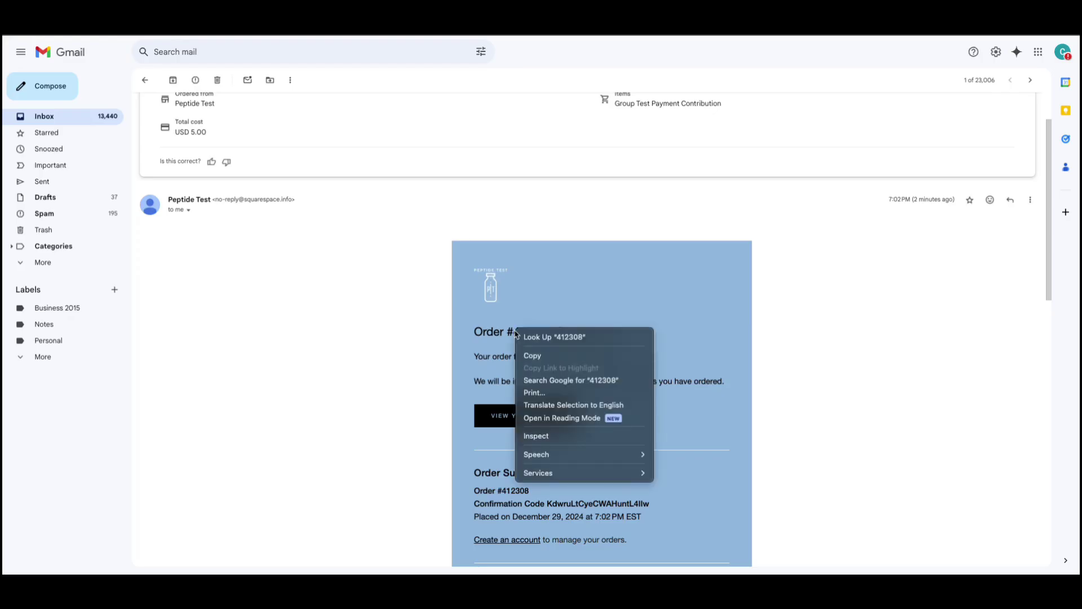
{"action": "left_click", "coordinate": [533, 356]}
Paste the order number and enter the first and last name in the shipping form.
{"action": "key", "text": "ctrl+Tab"}
{"action": "left_click", "coordinate": [414, 355]}
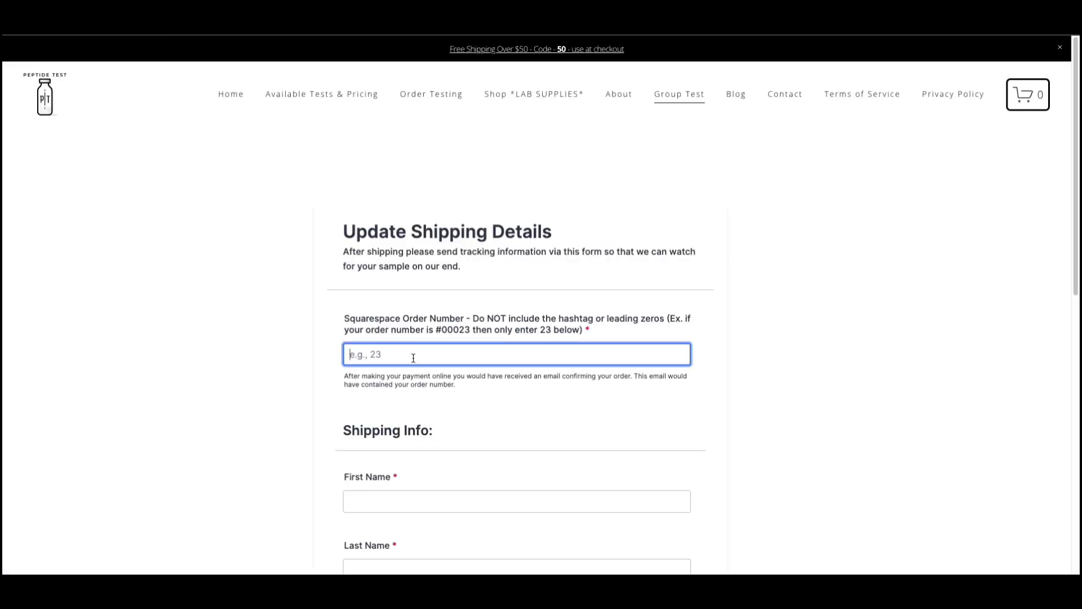
{"action": "key", "text": "ctrl+v"}
{"action": "scroll", "coordinate": [413, 411], "scroll_direction": "down", "scroll_amount": 2}
{"action": "left_click", "coordinate": [394, 403]}
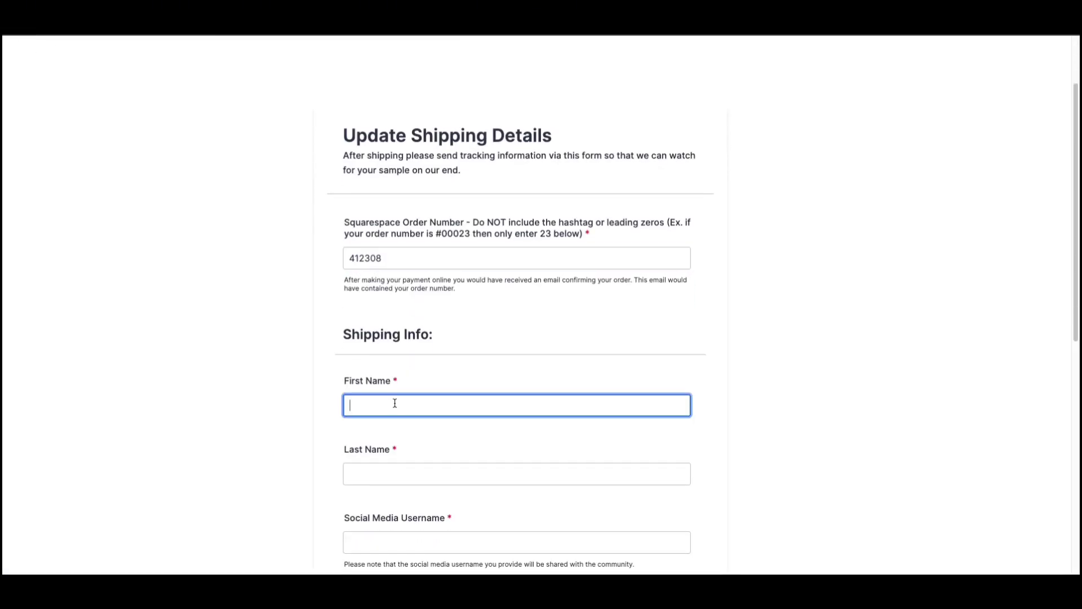
{"action": "key", "text": "Tab"}
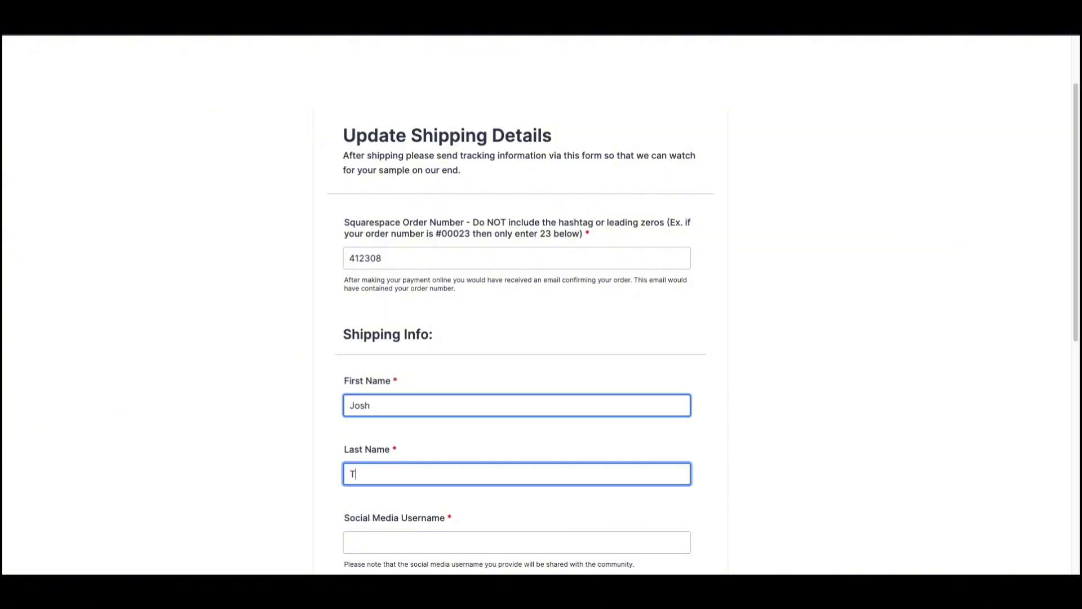
Enter the Discord username, tracking number and FEDEX as courier, then submit the form.
{"action": "scroll", "coordinate": [413, 491], "scroll_direction": "down", "scroll_amount": 2}
{"action": "left_click", "coordinate": [418, 450]}
{"action": "type", "text": "jos"}
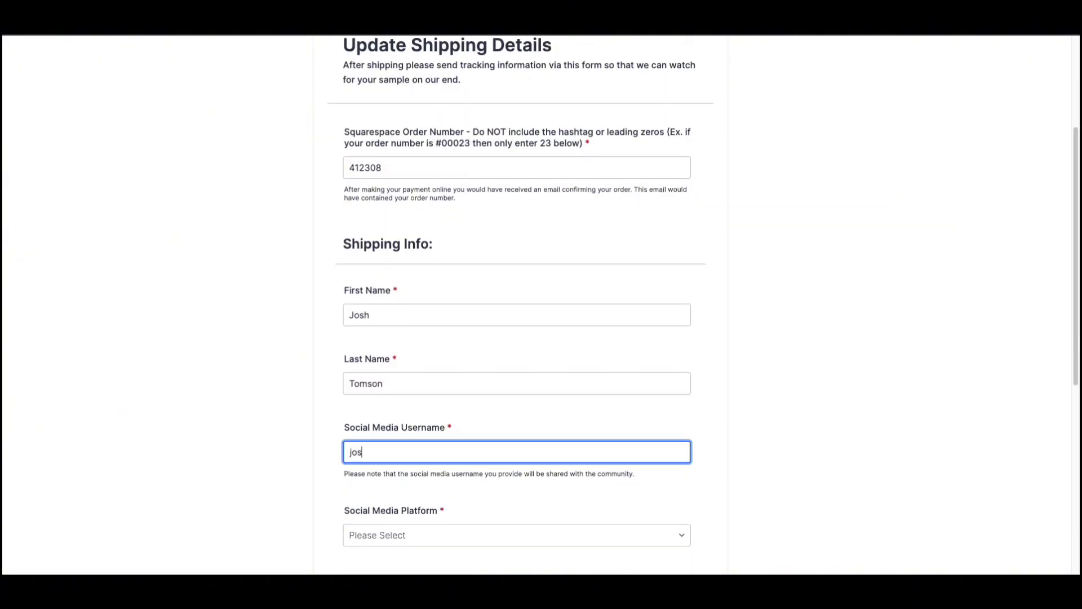
{"action": "type", "text": "hdiscord"}
{"action": "scroll", "coordinate": [386, 536], "scroll_direction": "down", "scroll_amount": 1}
{"action": "left_click", "coordinate": [395, 449]}
{"action": "left_click", "coordinate": [411, 466]}
{"action": "scroll", "coordinate": [411, 466], "scroll_direction": "down", "scroll_amount": 1}
{"action": "left_click", "coordinate": [411, 449]}
{"action": "type", "text": "329J8923"}
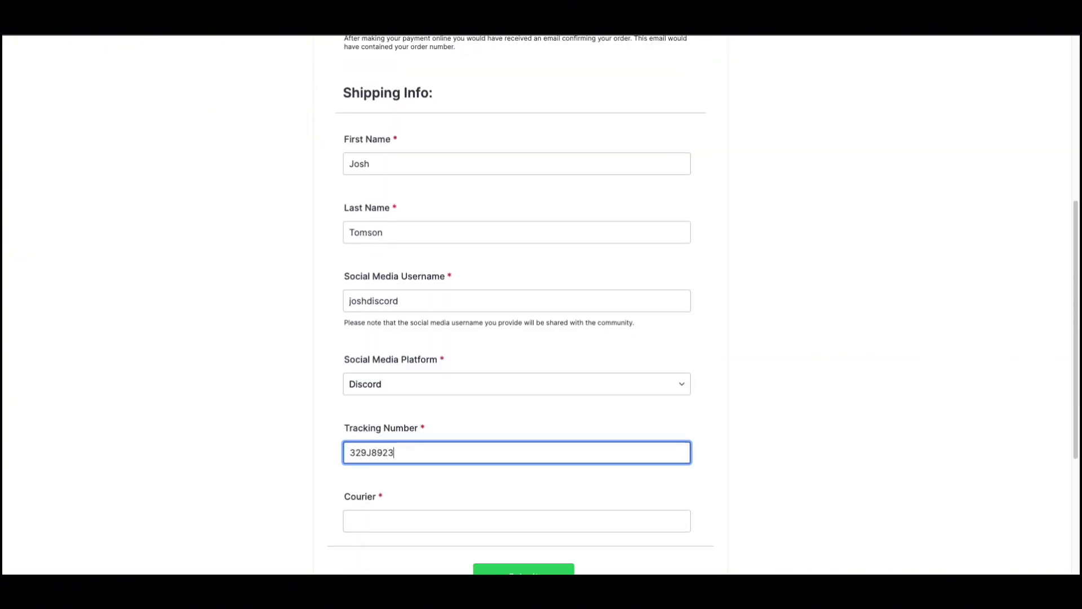
{"action": "type", "text": "HJ9D"}
{"action": "left_click", "coordinate": [406, 517]}
{"action": "type", "text": "FEDEX"}
{"action": "scroll", "coordinate": [478, 519], "scroll_direction": "down", "scroll_amount": 1}
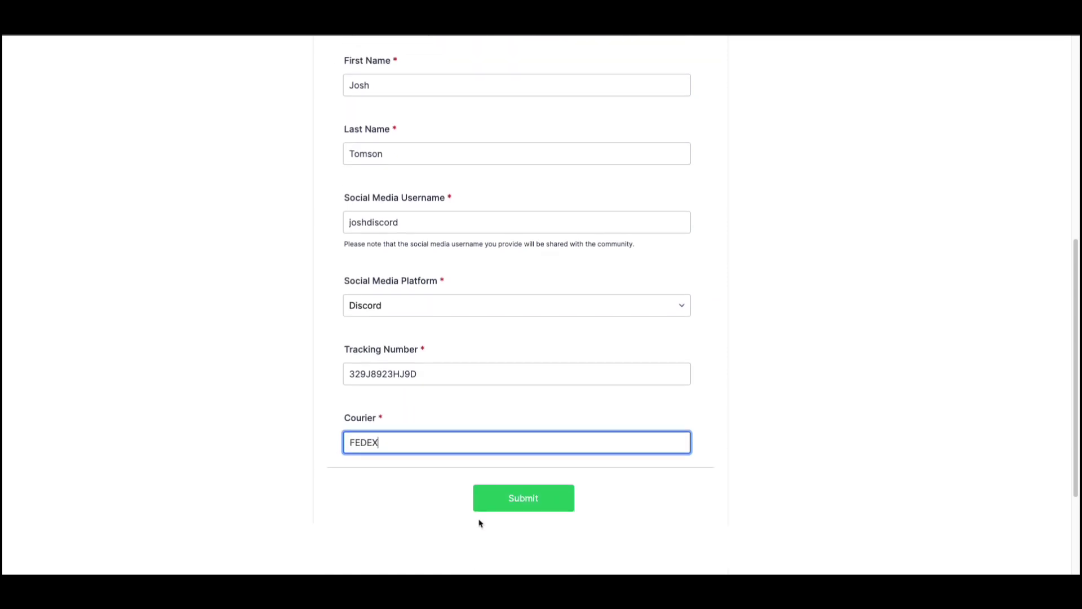
{"action": "left_click", "coordinate": [542, 501]}
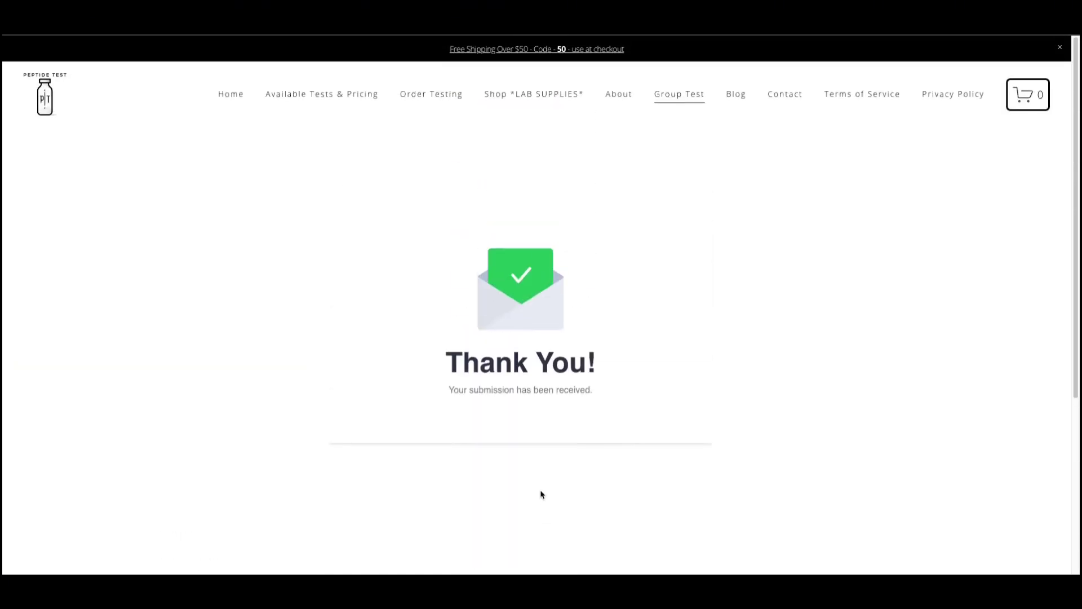